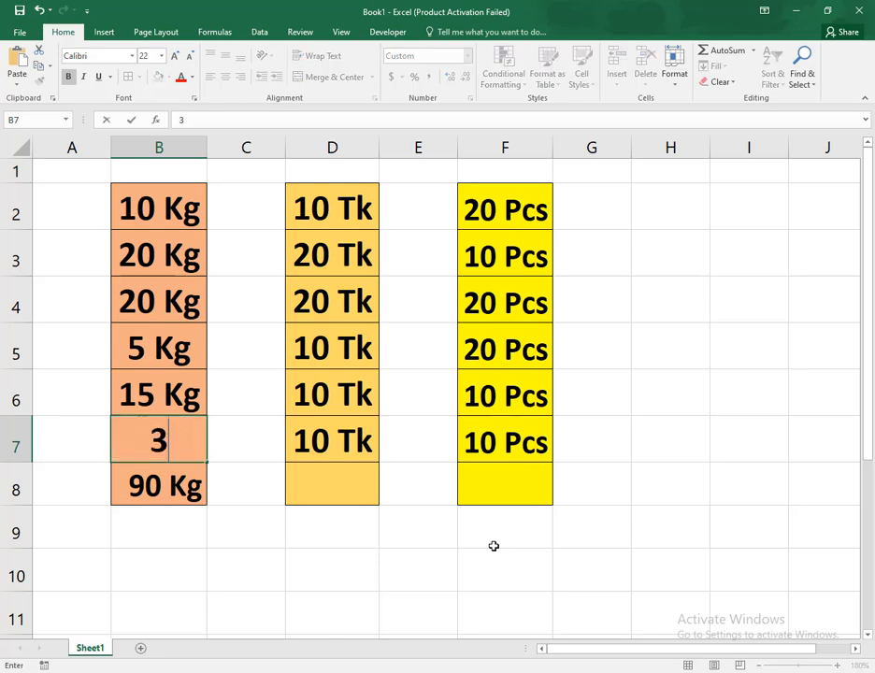
Complete the entry 30 in cell B7 and widen column B so the total in B8 fits
text(0)
key(Return)
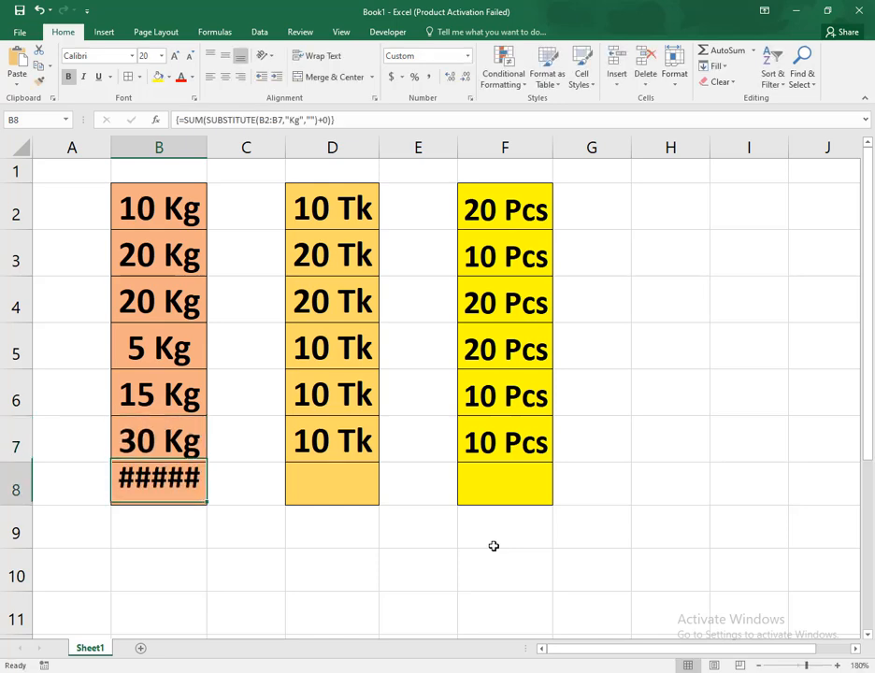
drag(208, 148, 227, 149)
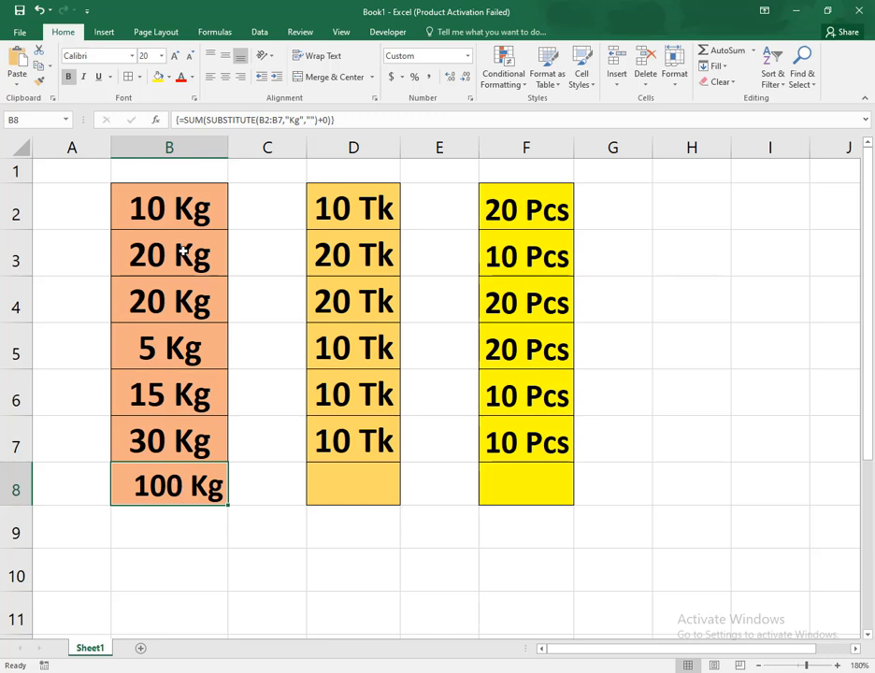
drag(352, 209, 389, 488)
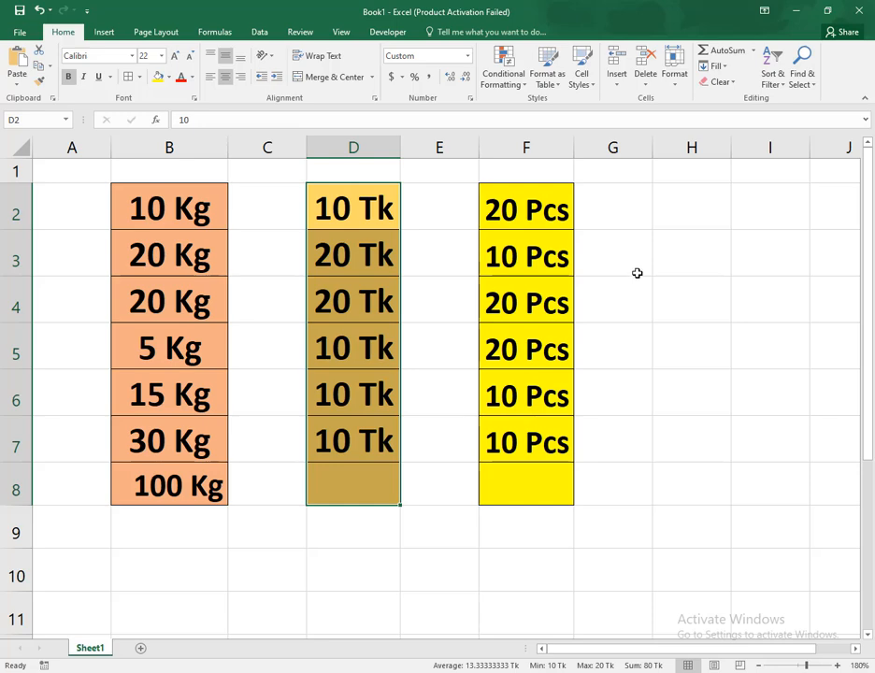
key(ctrl+1)
click(700, 45)
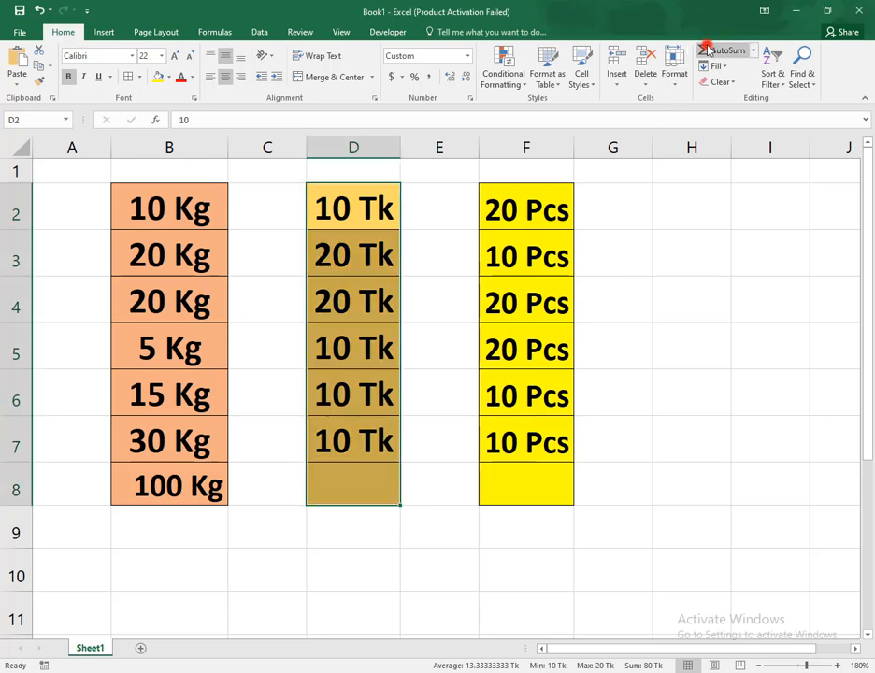
click(371, 485)
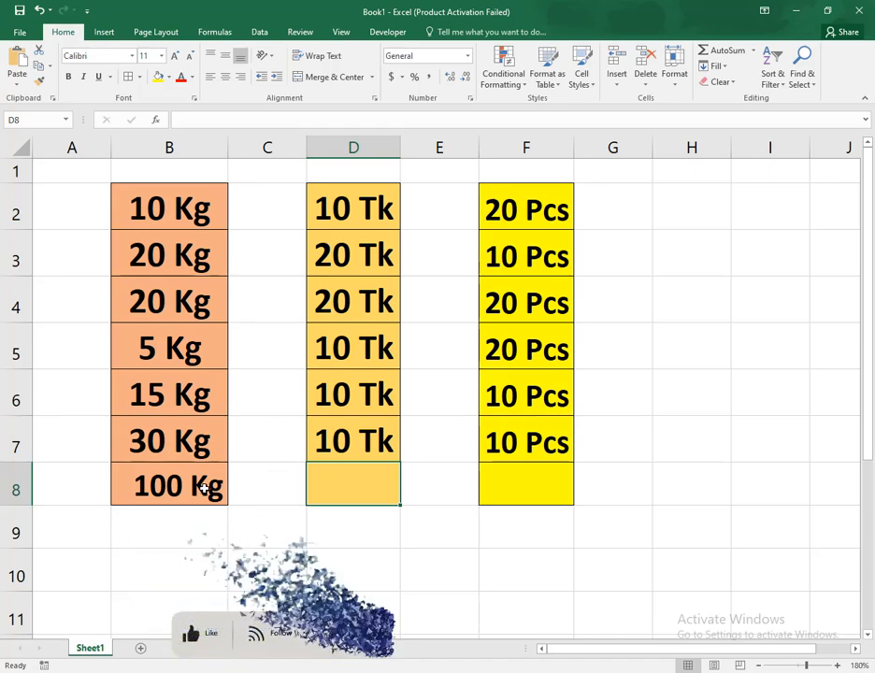
Delete the total formula from cell B8 beneath the Kg values
click(204, 488)
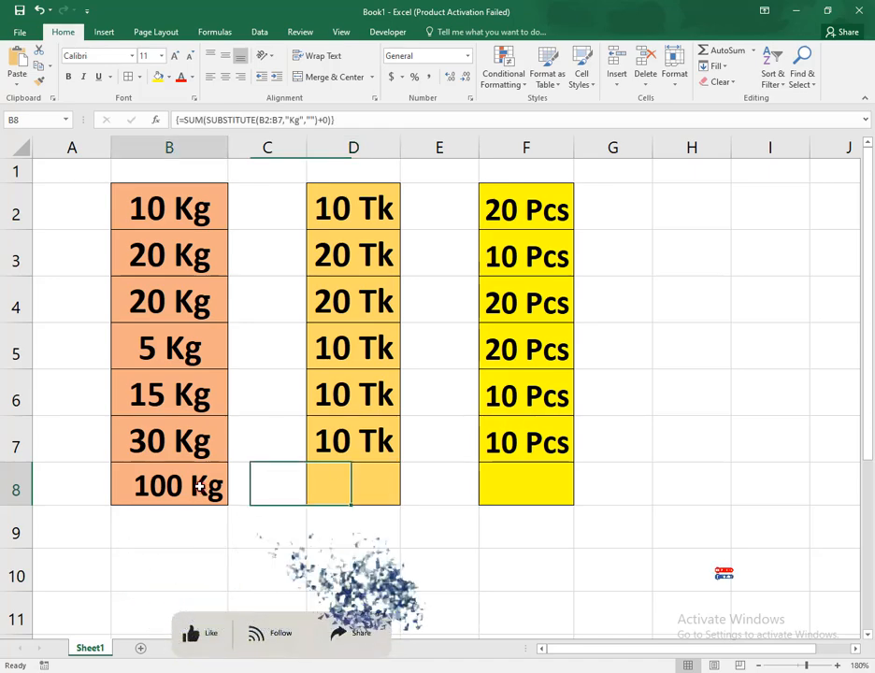
key(Delete)
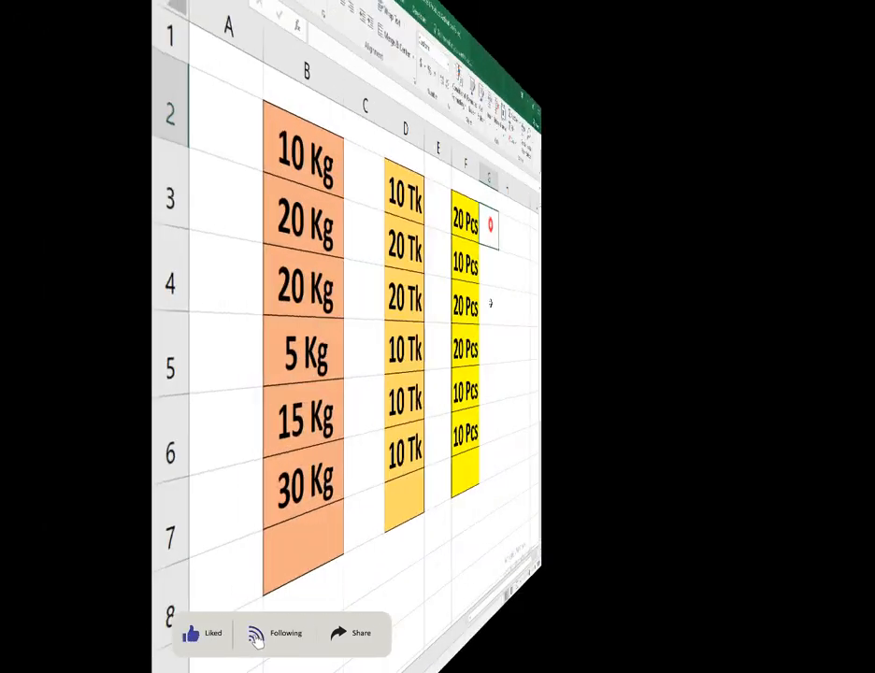
Apply the custom number format General "Kg" to the empty cells G2:G8
drag(490, 303, 492, 479)
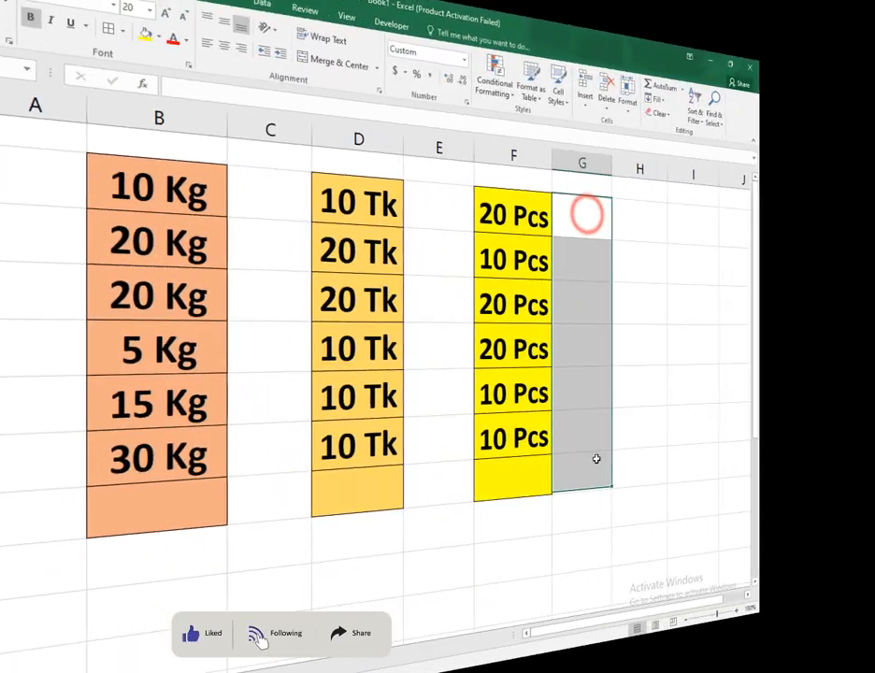
drag(632, 476, 632, 476)
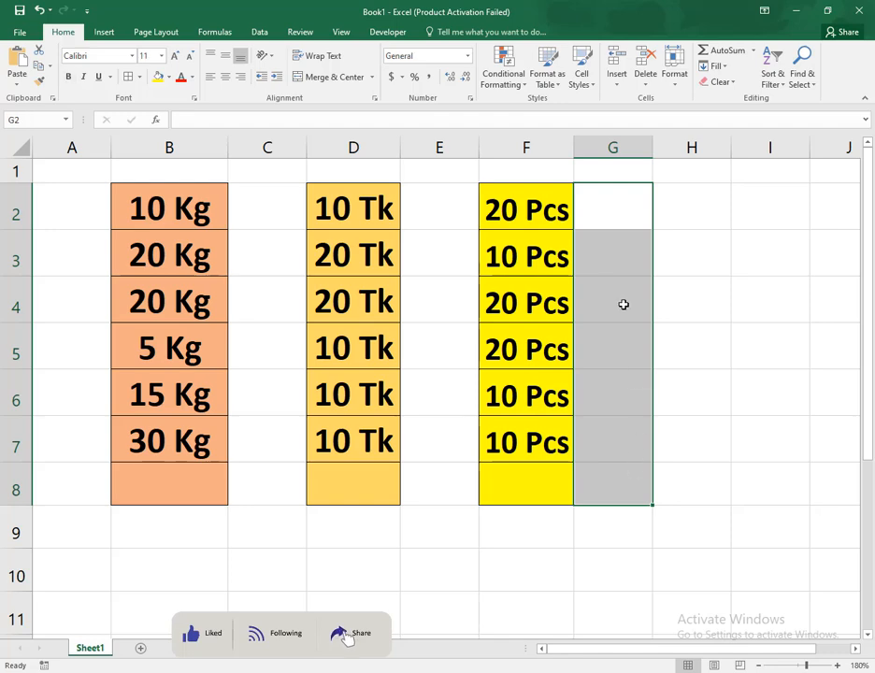
right_click(610, 259)
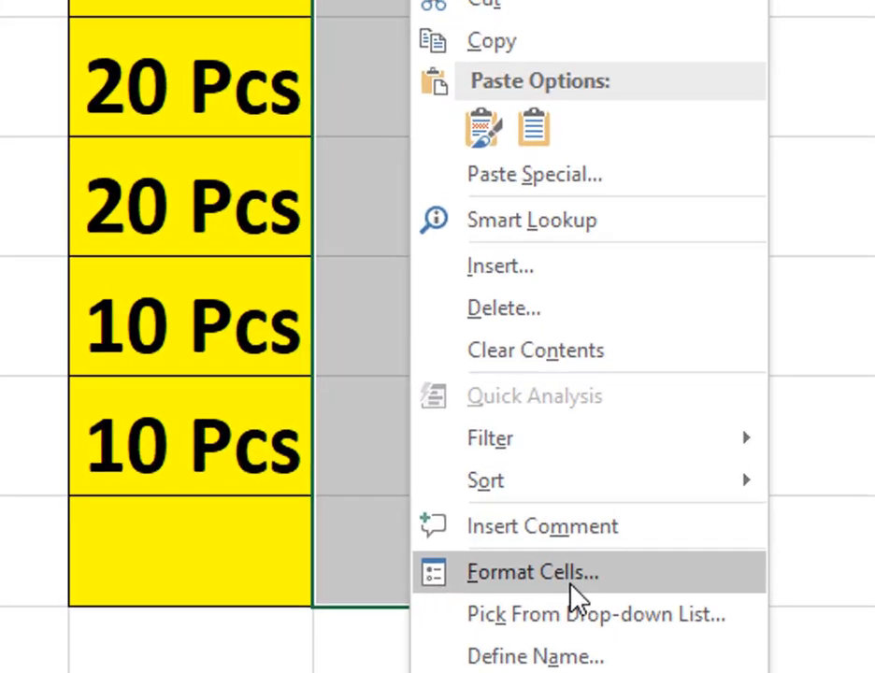
click(670, 493)
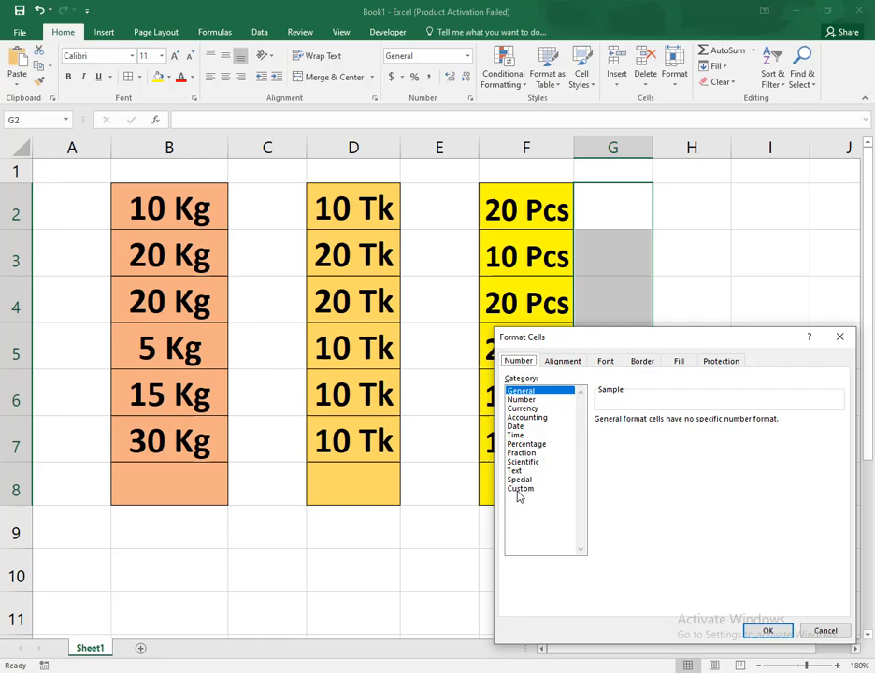
click(200, 559)
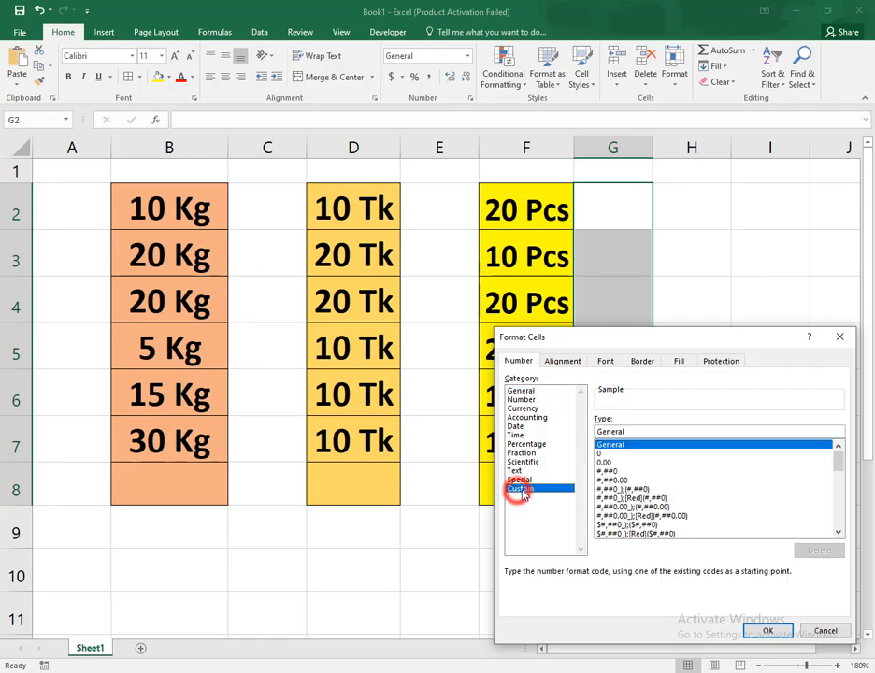
drag(665, 345, 397, 234)
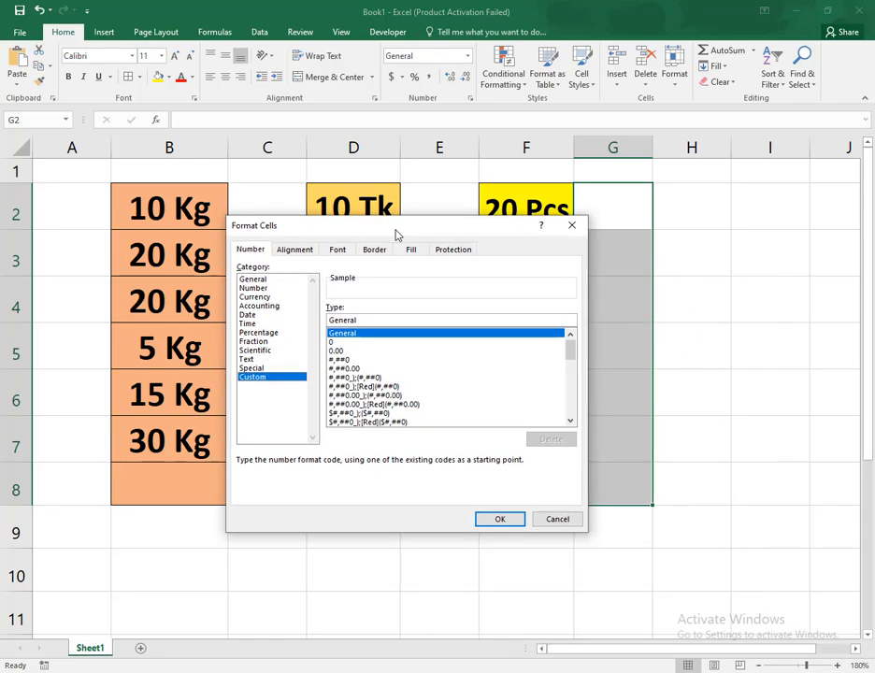
click(368, 324)
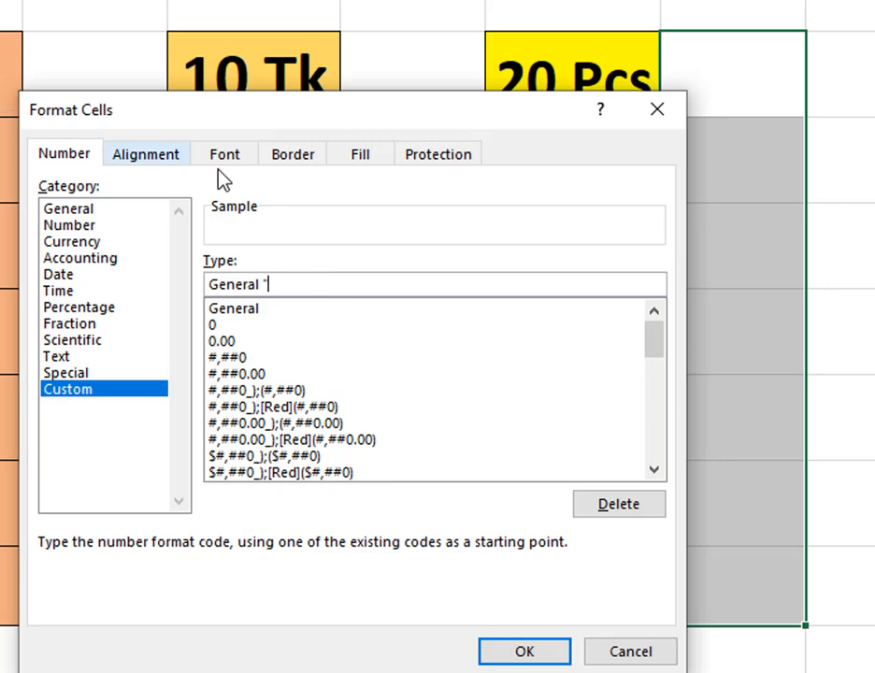
text(")
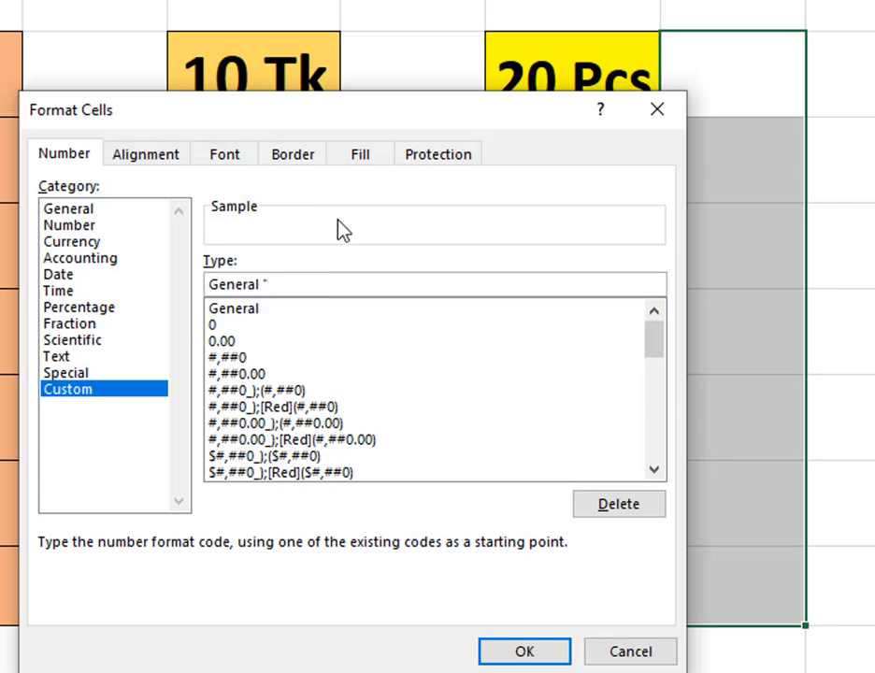
text(K)
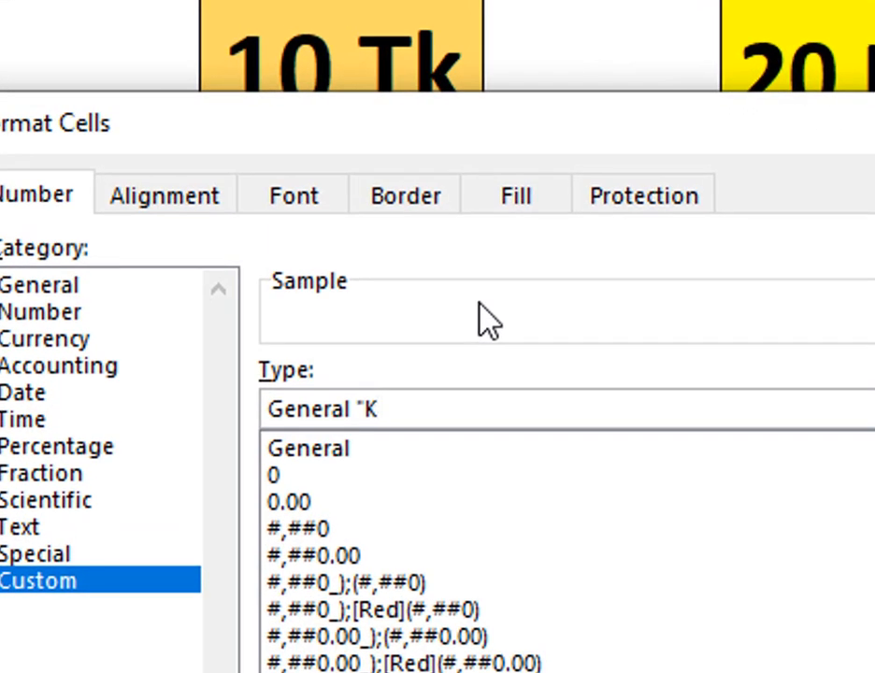
text(g)
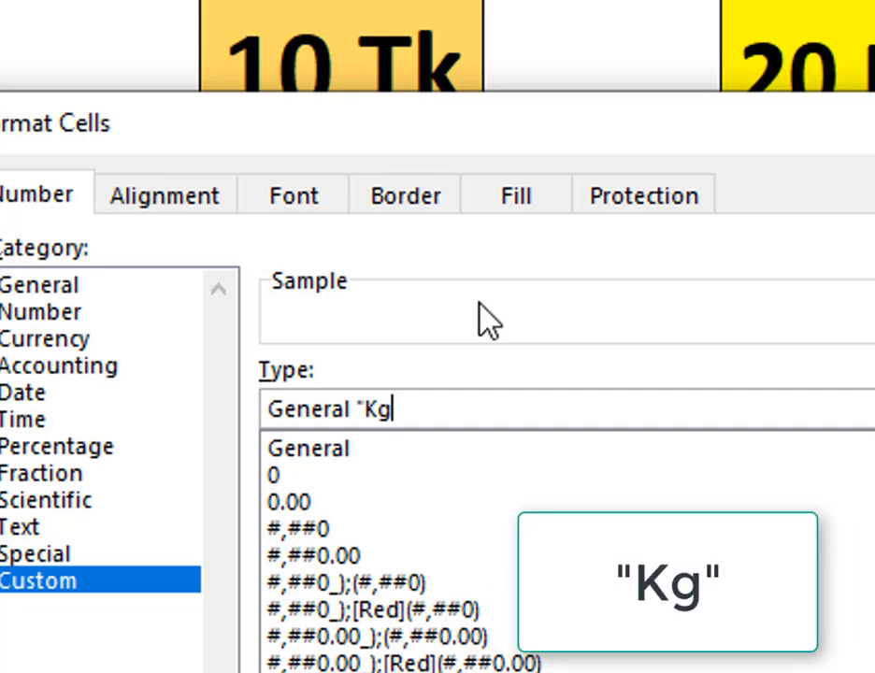
text(")
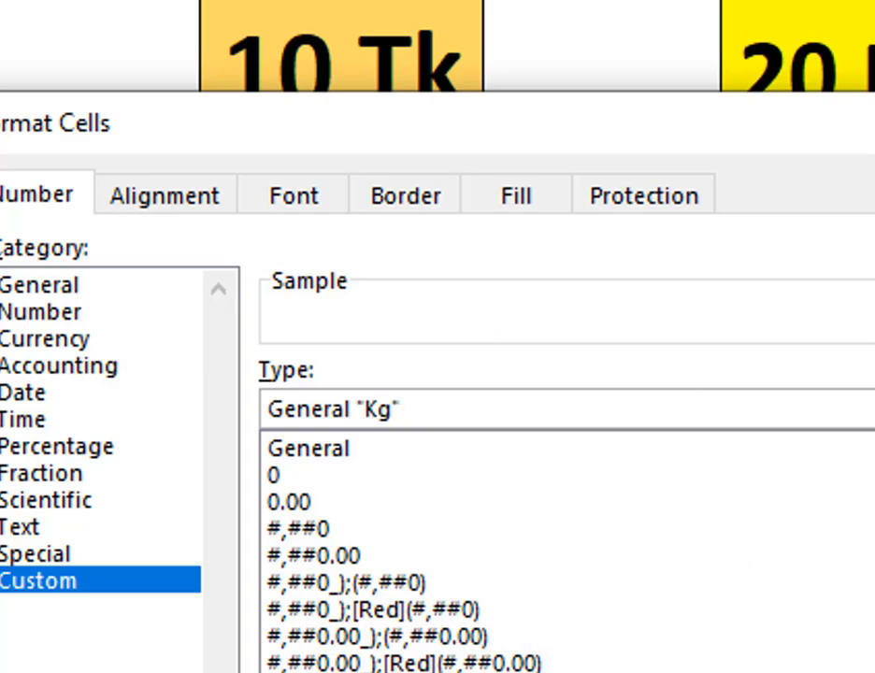
key(Return)
Enter the values 10, 20 and 10 in cells G2 to G4
click(772, 160)
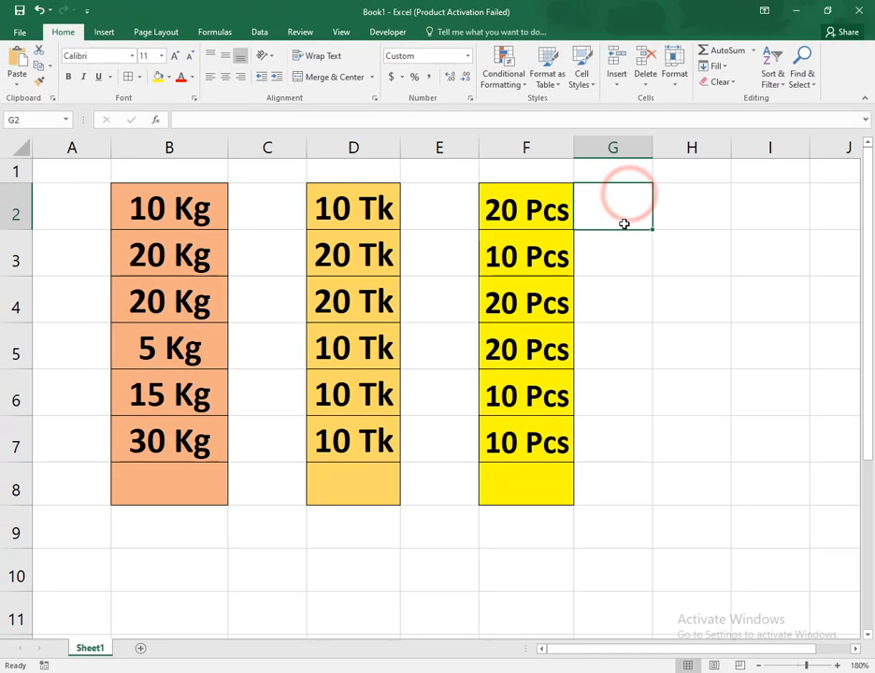
text(10)
key(Return)
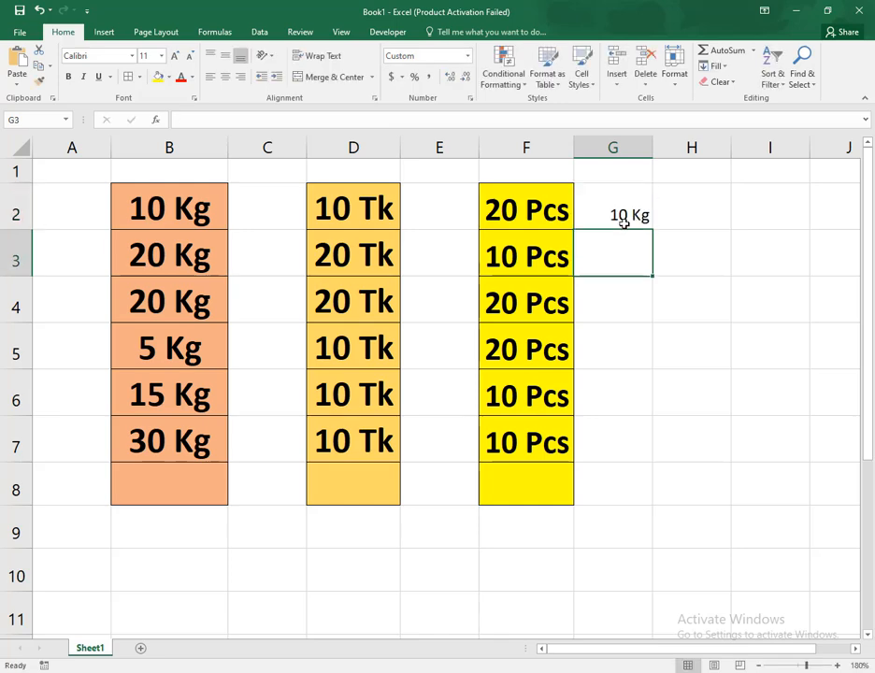
text(20)
key(Return)
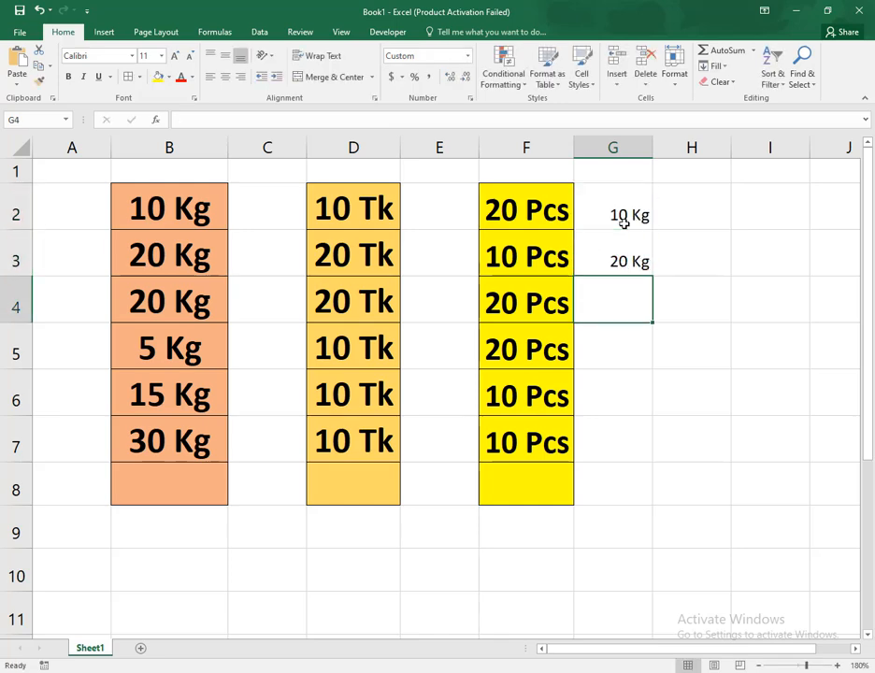
text(10)
key(Return)
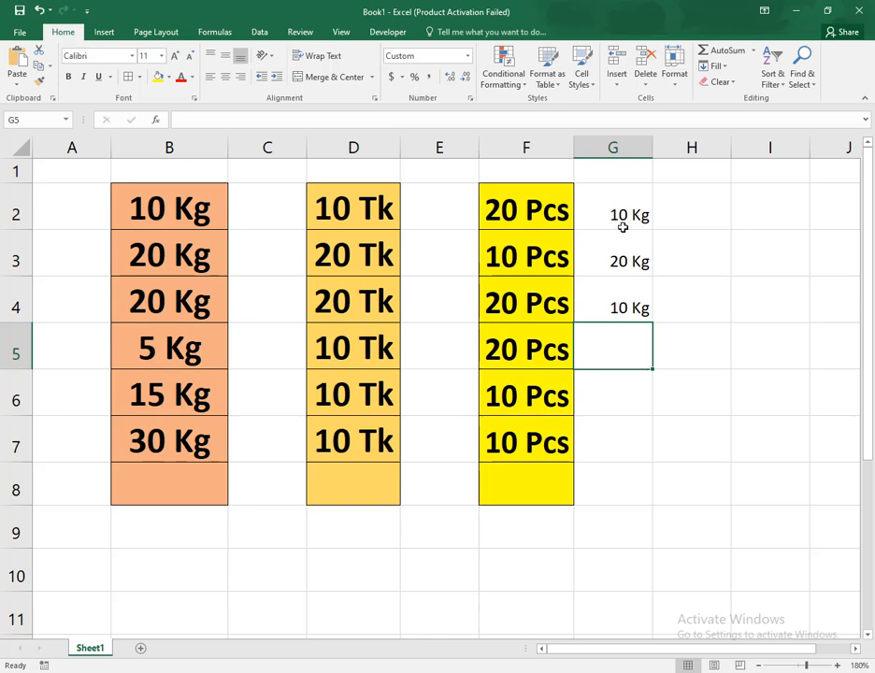
Set the font of cells G2:G8 to size 16 and bold
drag(625, 201, 617, 486)
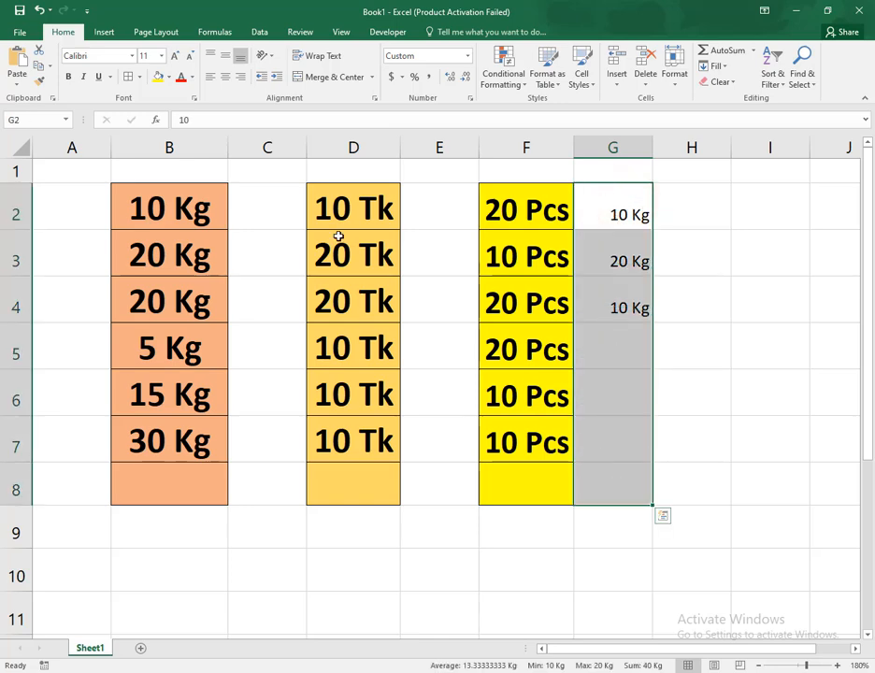
click(160, 55)
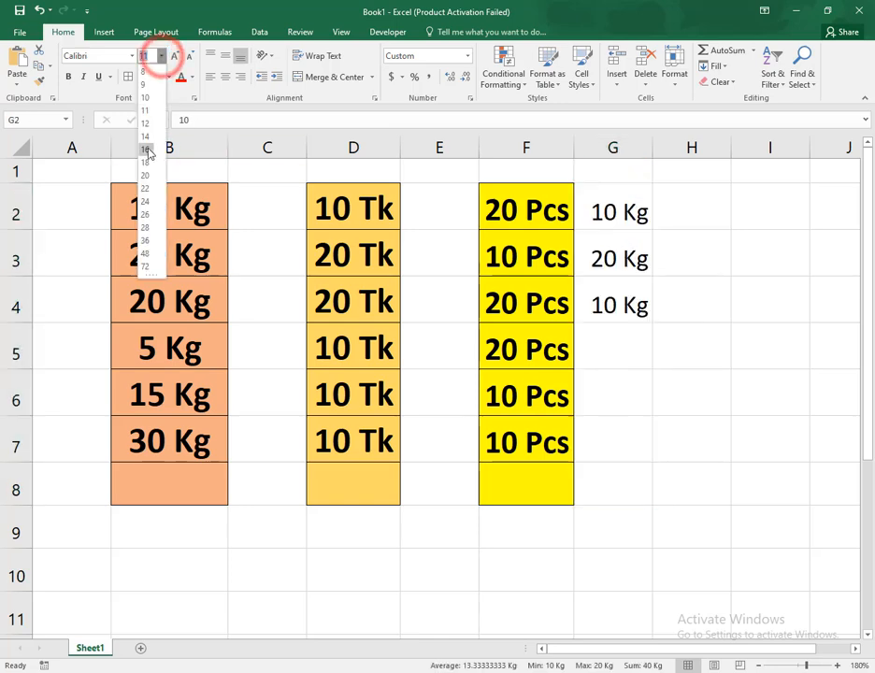
click(147, 149)
click(68, 76)
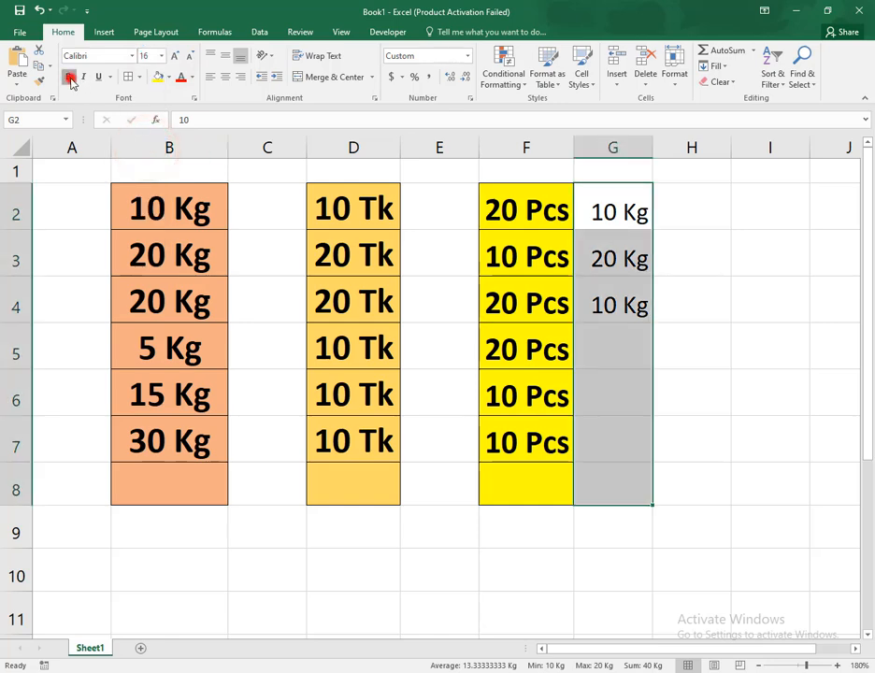
click(612, 199)
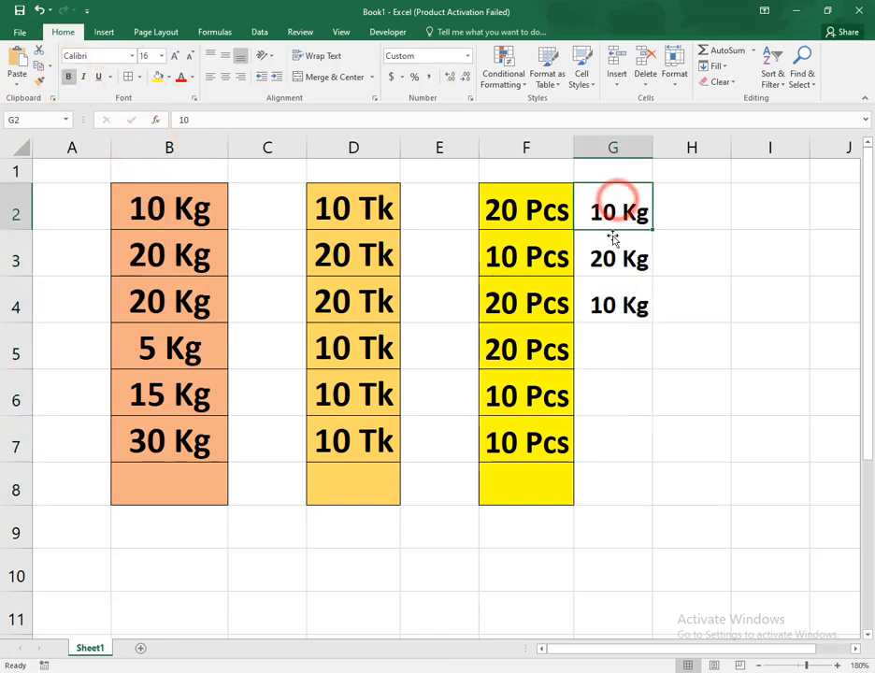
click(529, 279)
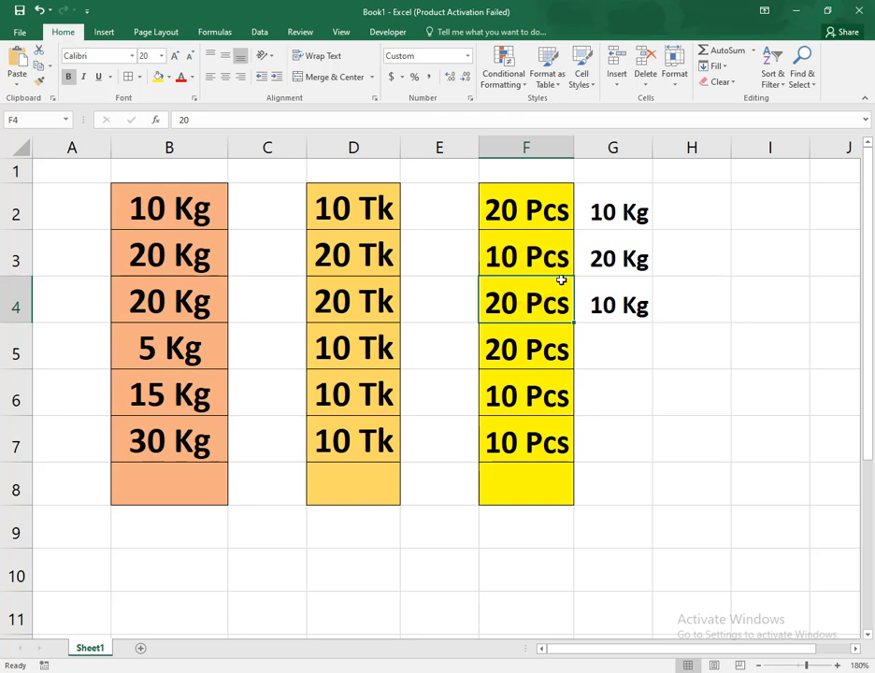
Change the custom number format of cells G2:G8 to General "Tk"
drag(621, 196, 640, 477)
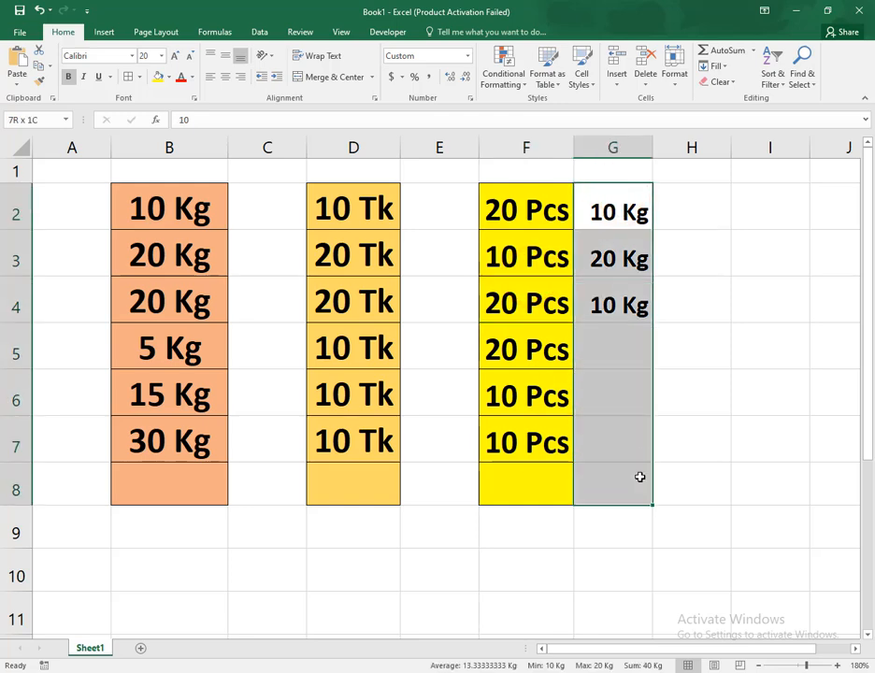
right_click(611, 376)
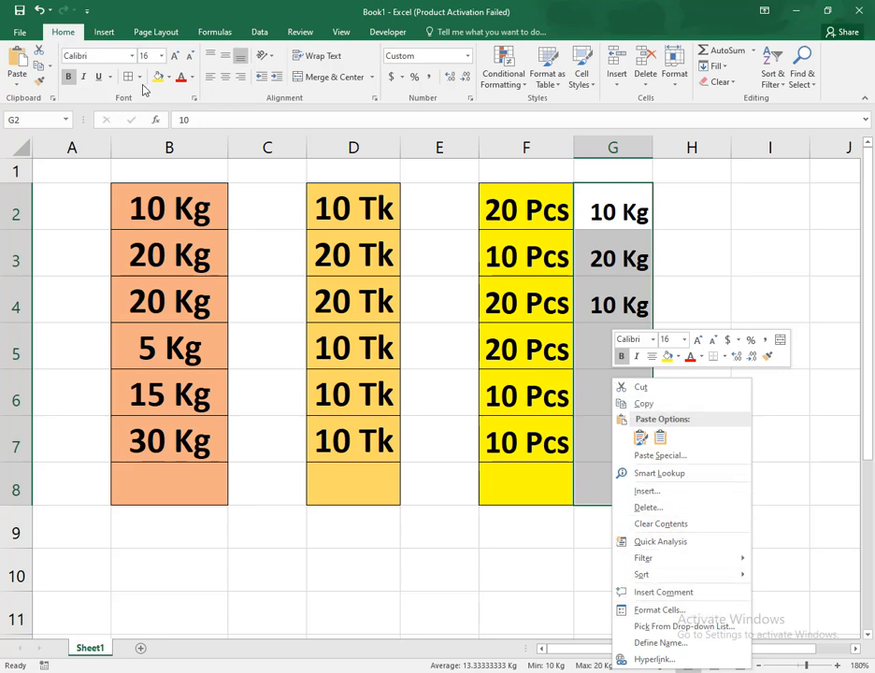
click(63, 33)
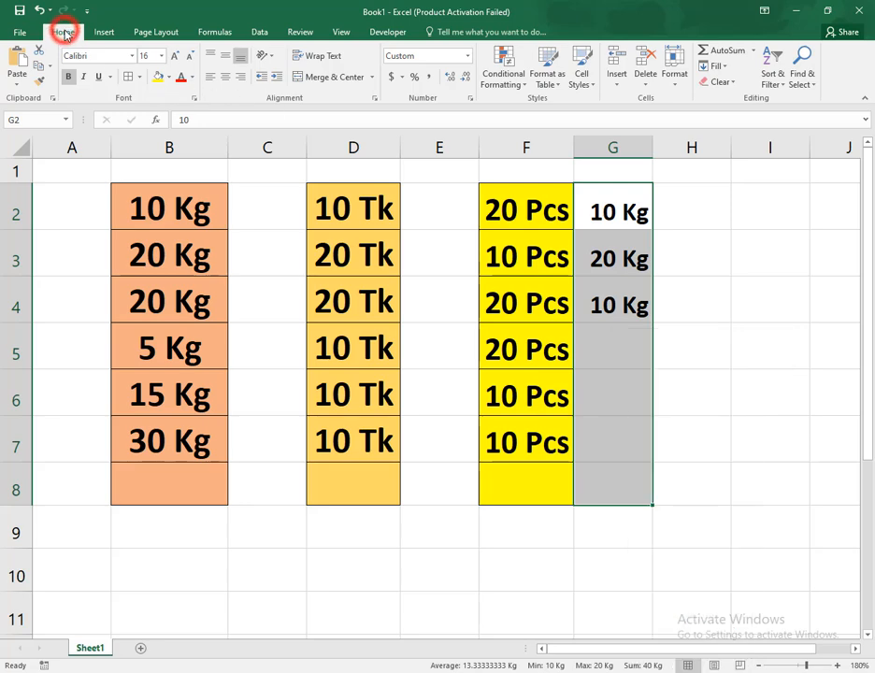
click(471, 100)
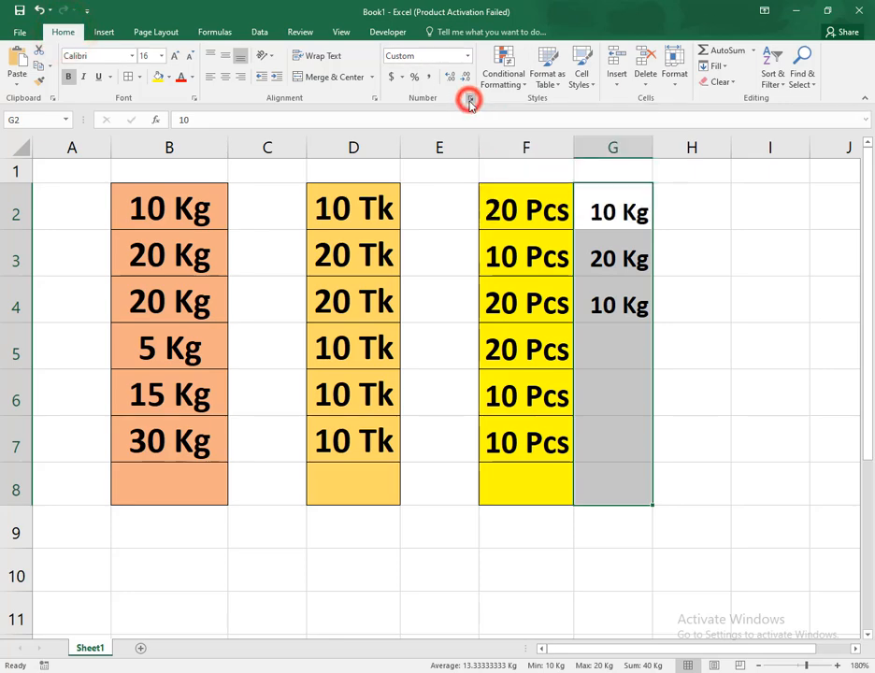
click(497, 394)
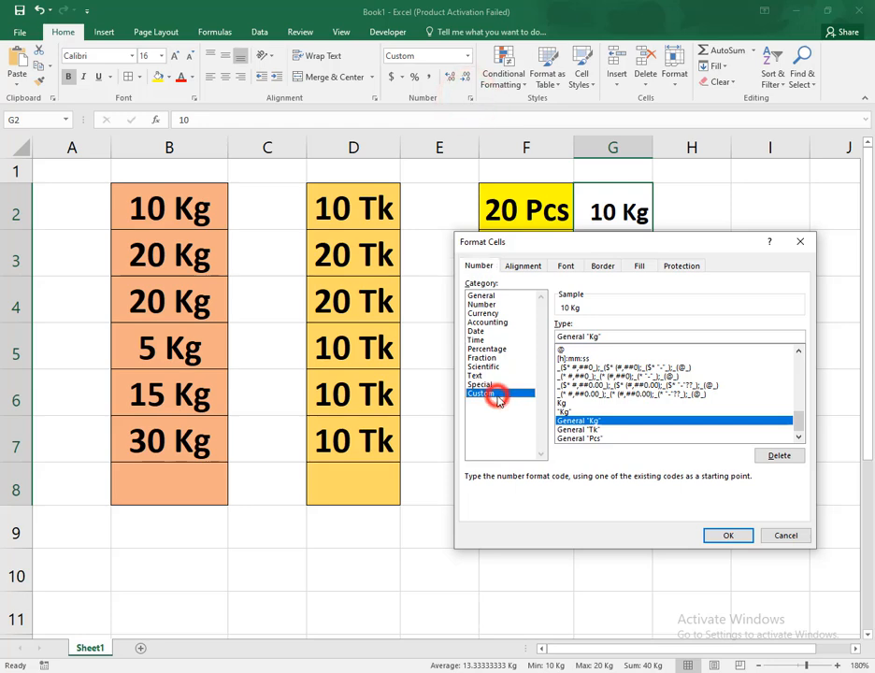
click(599, 337)
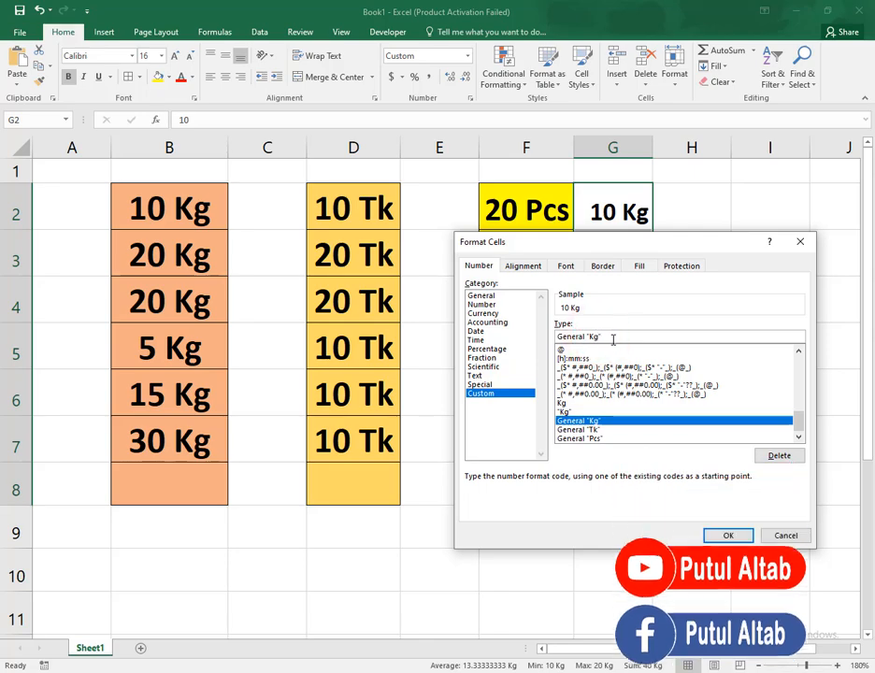
key(BackSpace)
key(BackSpace)
key(BackSpace)
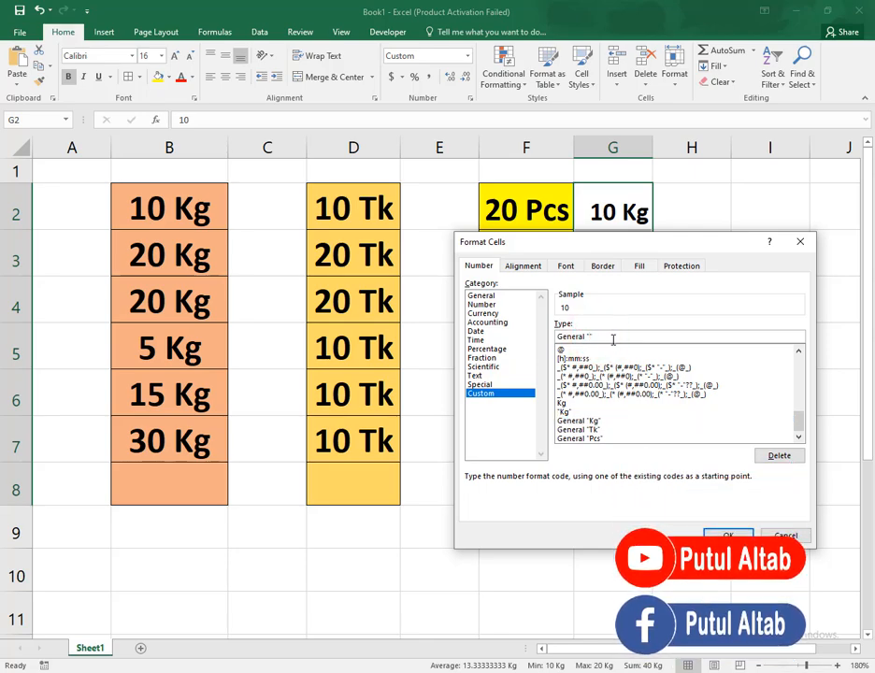
text(Tk)
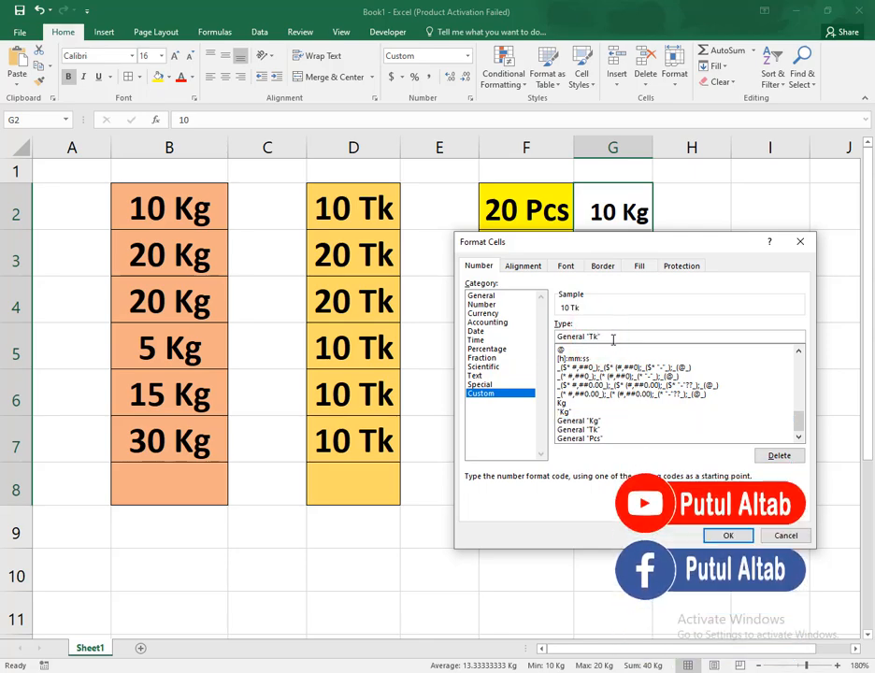
text(")
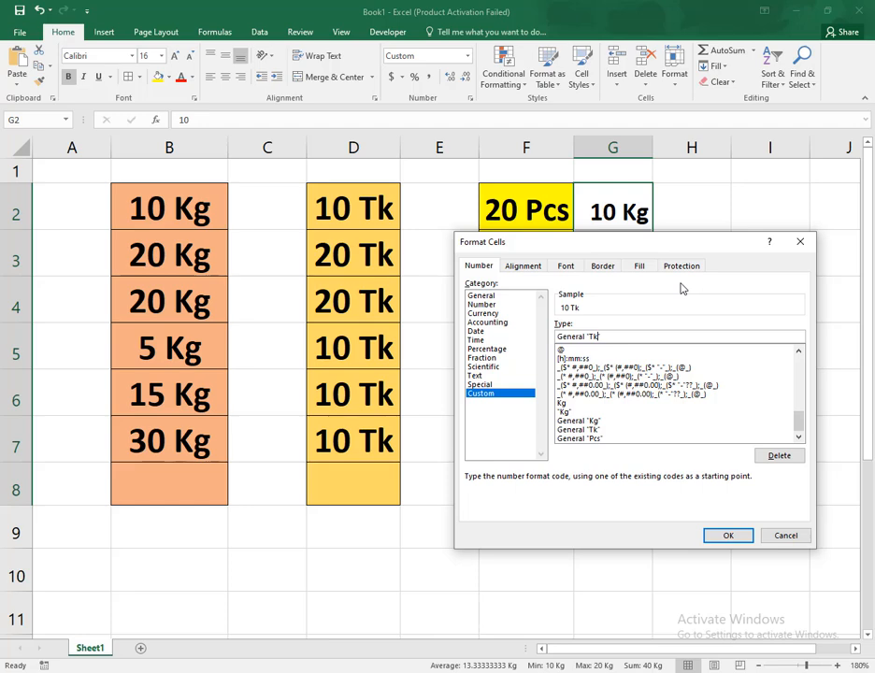
click(727, 535)
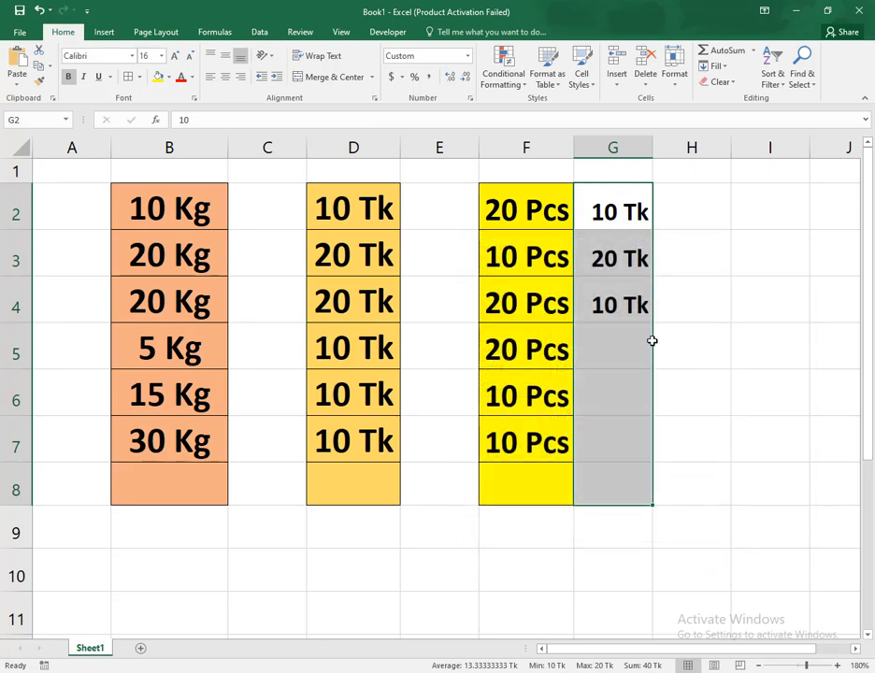
Enter the values 45 and 25 in cells G5 and G6
click(613, 339)
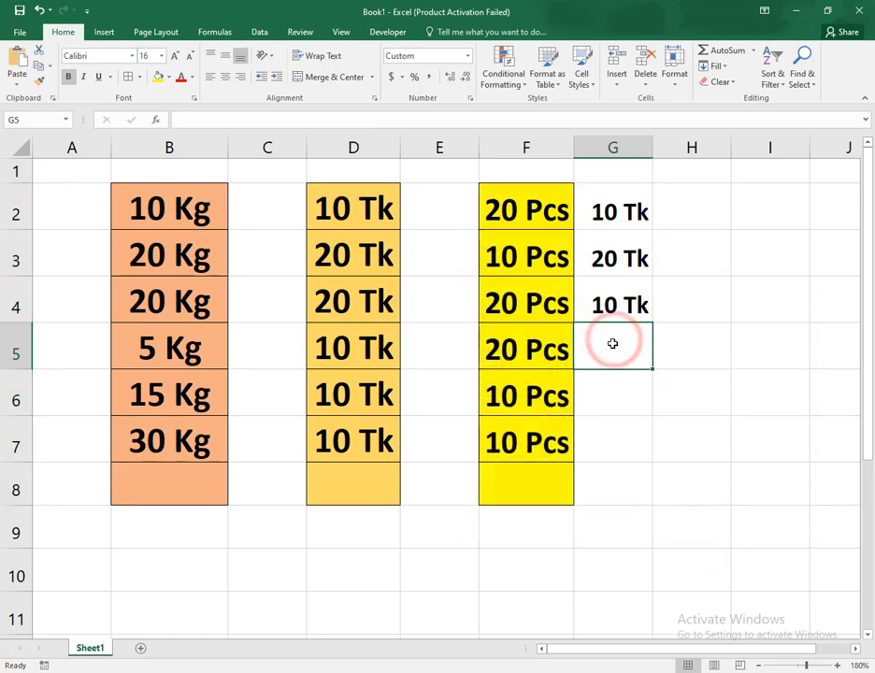
text(45)
key(Return)
text(25)
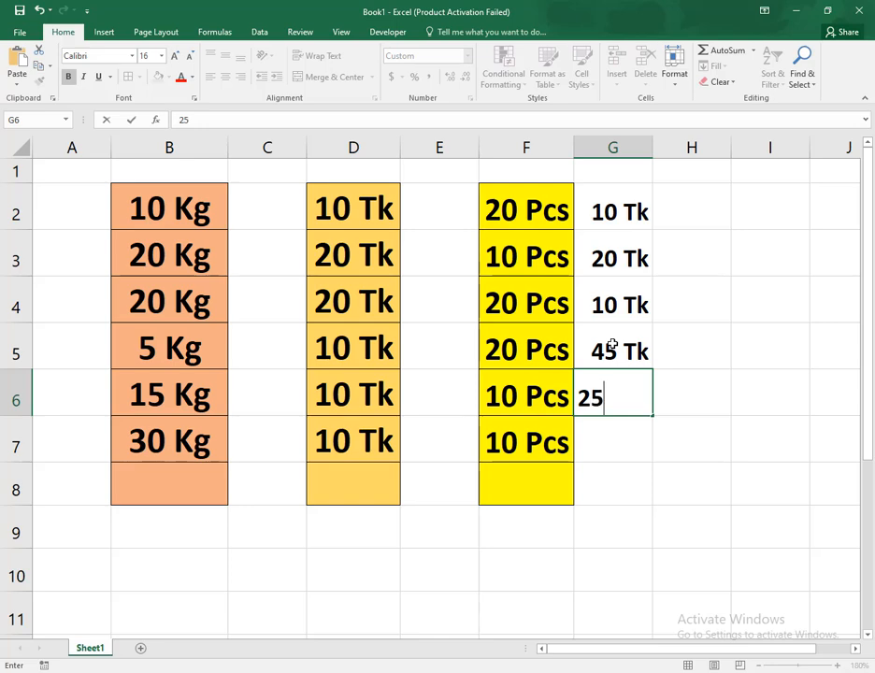
key(Return)
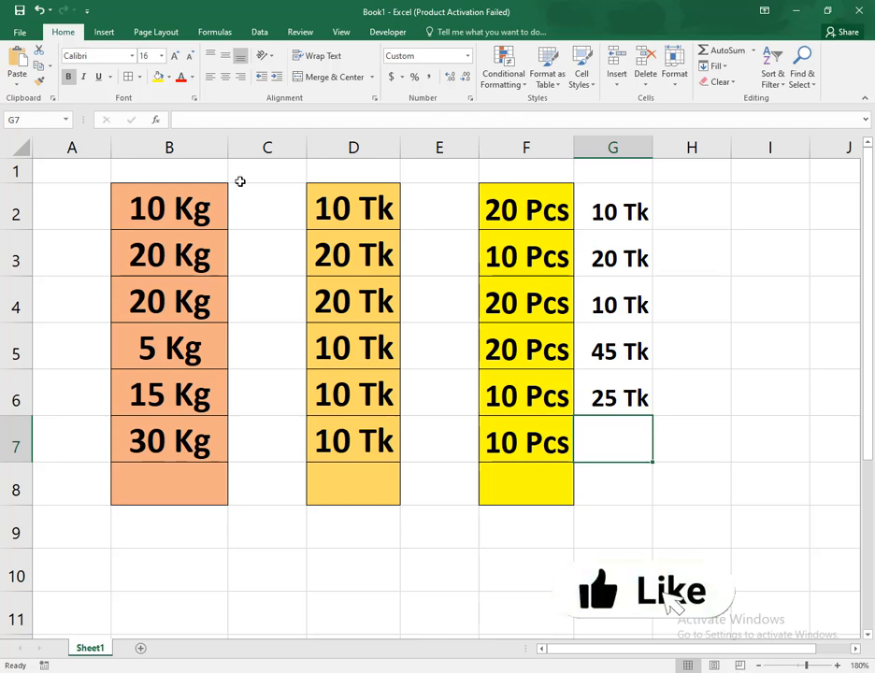
Remove the space before the unit in the custom number format of cells B2:B7, making it General"Kg"
click(170, 206)
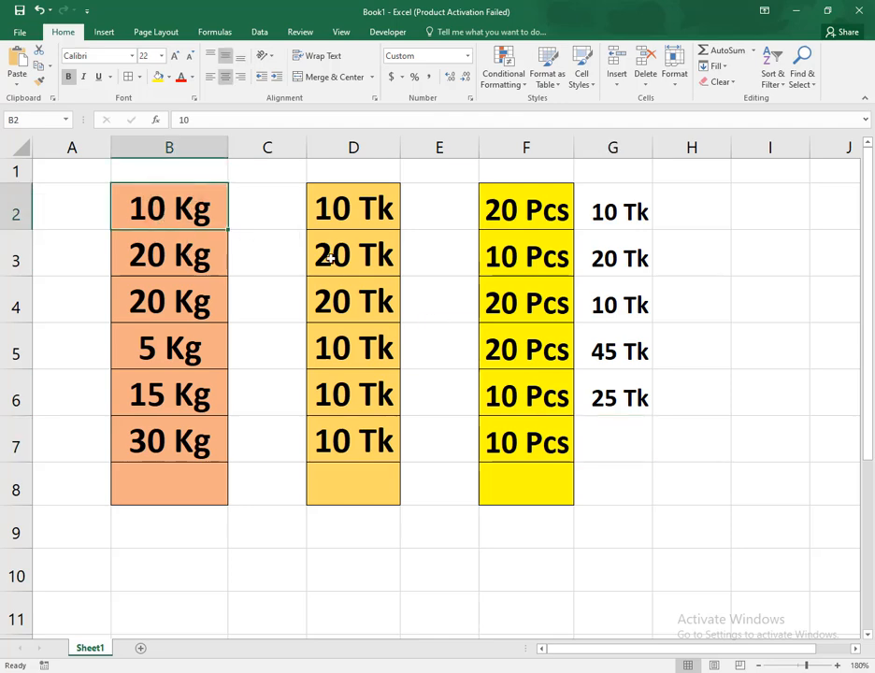
drag(176, 203, 208, 453)
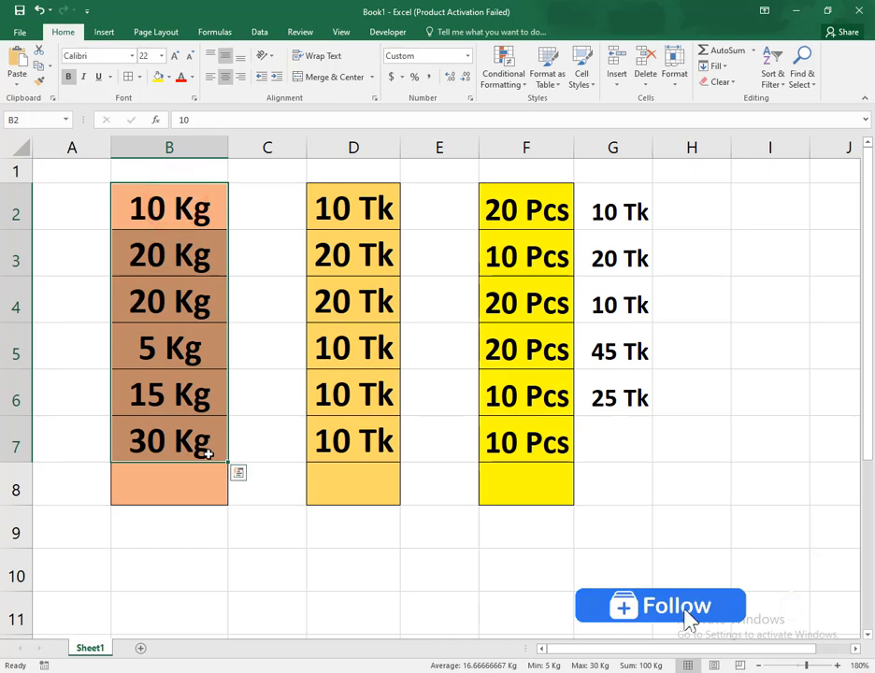
right_click(208, 452)
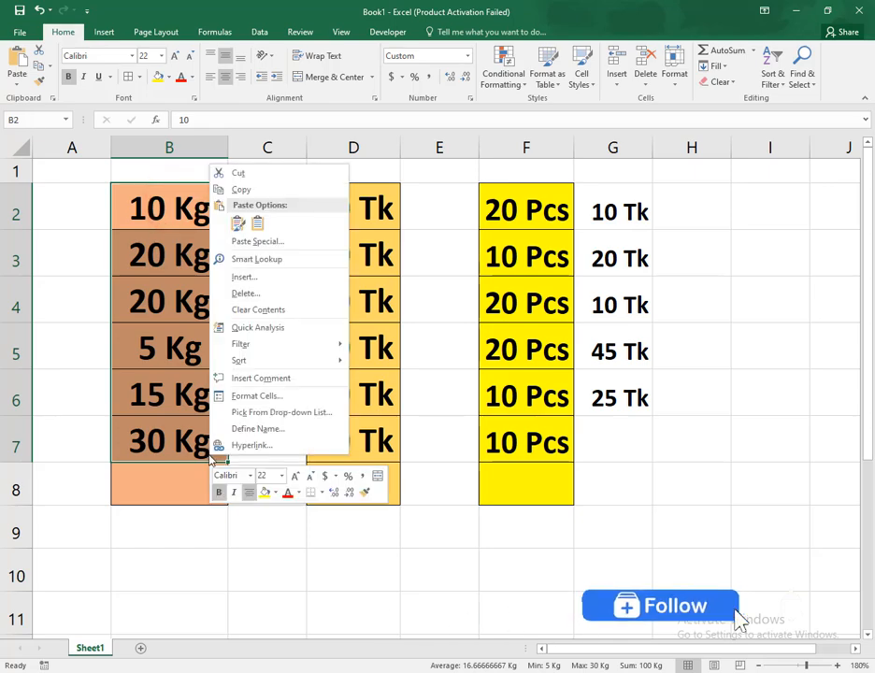
click(275, 398)
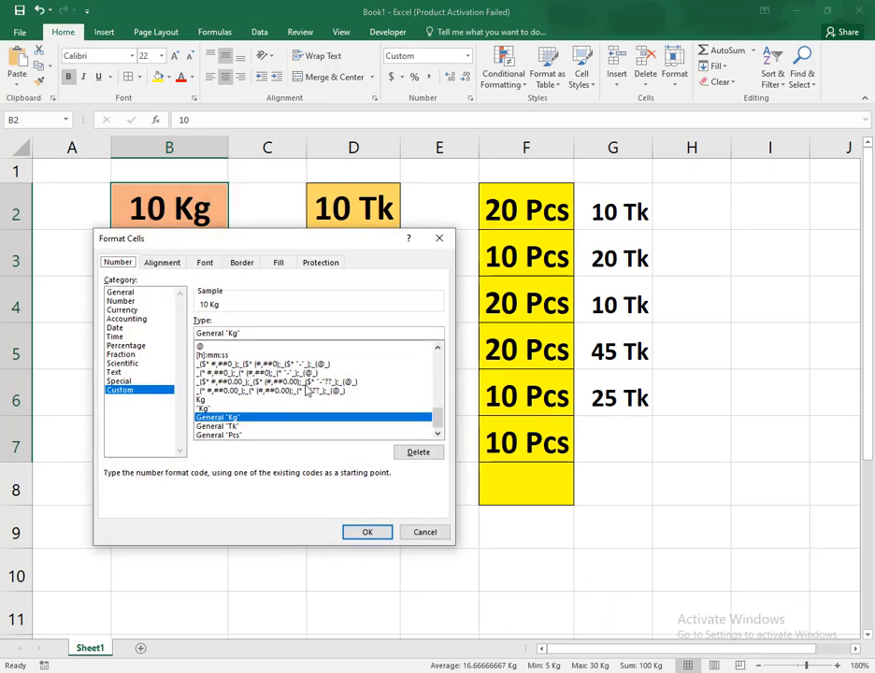
click(226, 334)
key(BackSpace)
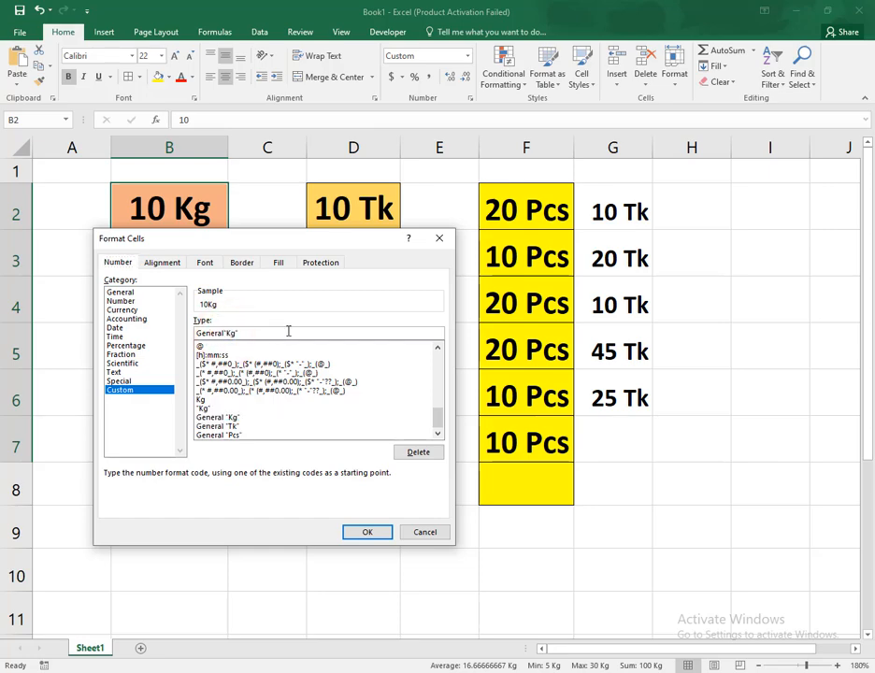
key(Return)
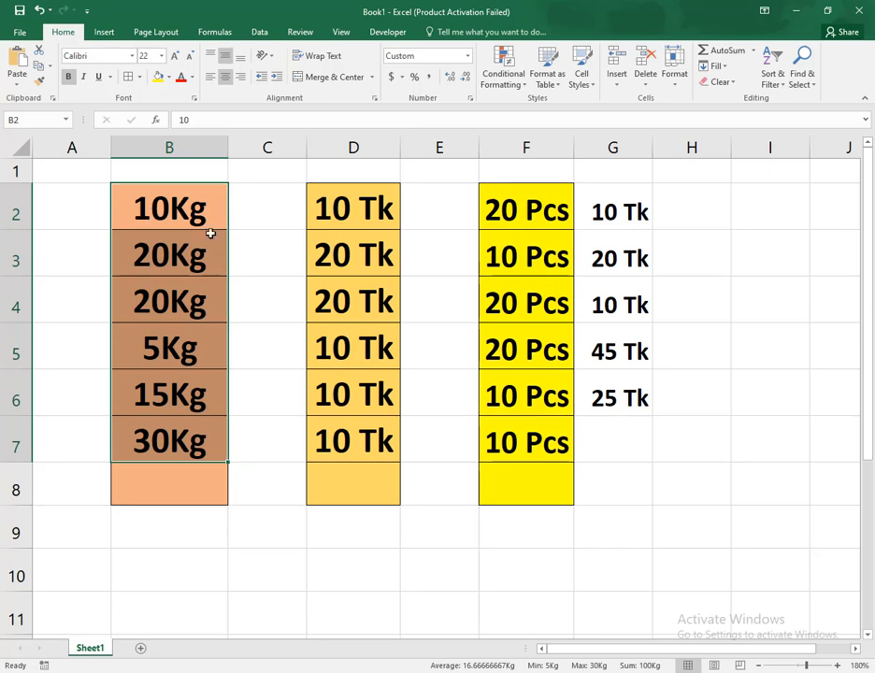
Try wider spacing before the unit for cells B2:B7, then apply the custom format General "Kg" with a single space
right_click(210, 218)
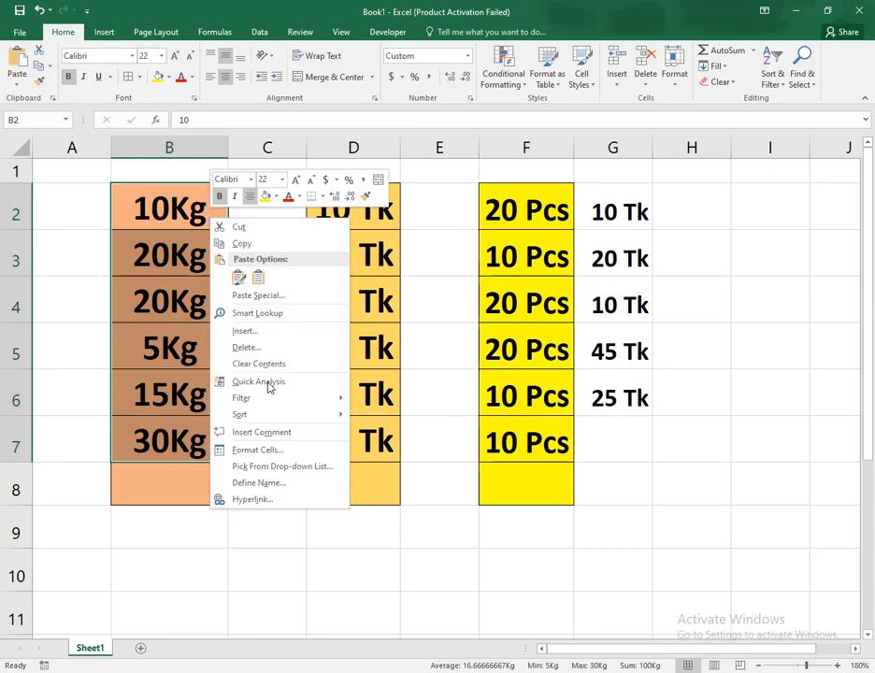
click(291, 453)
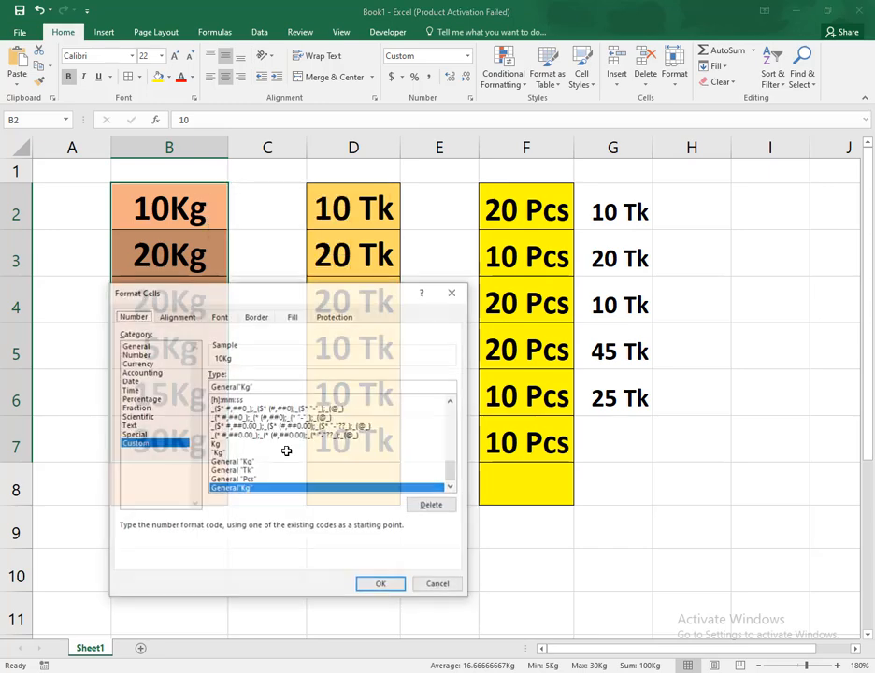
click(237, 386)
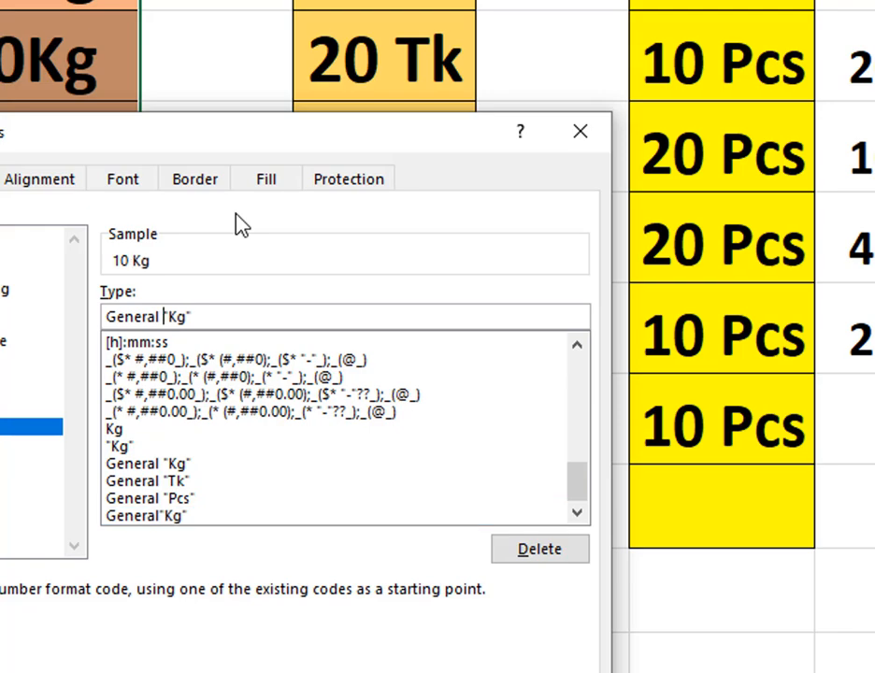
click(130, 269)
click(162, 317)
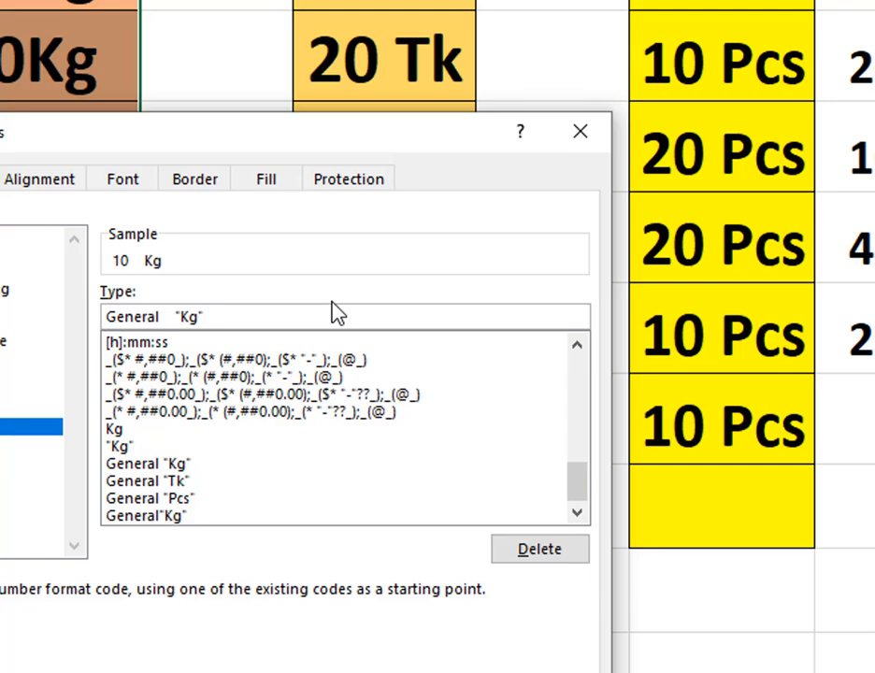
key(BackSpace)
key(BackSpace)
key(BackSpace)
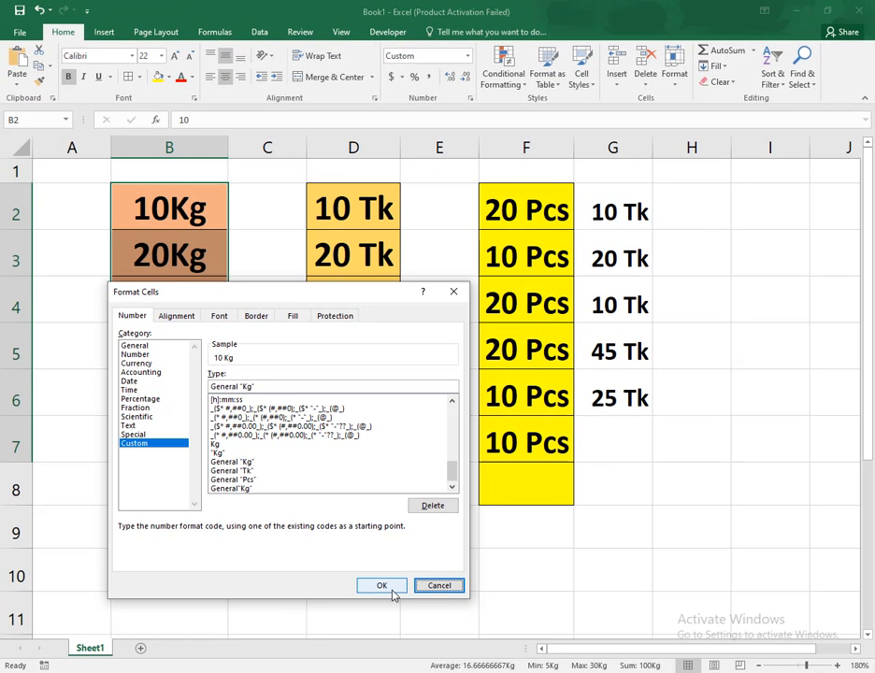
click(389, 589)
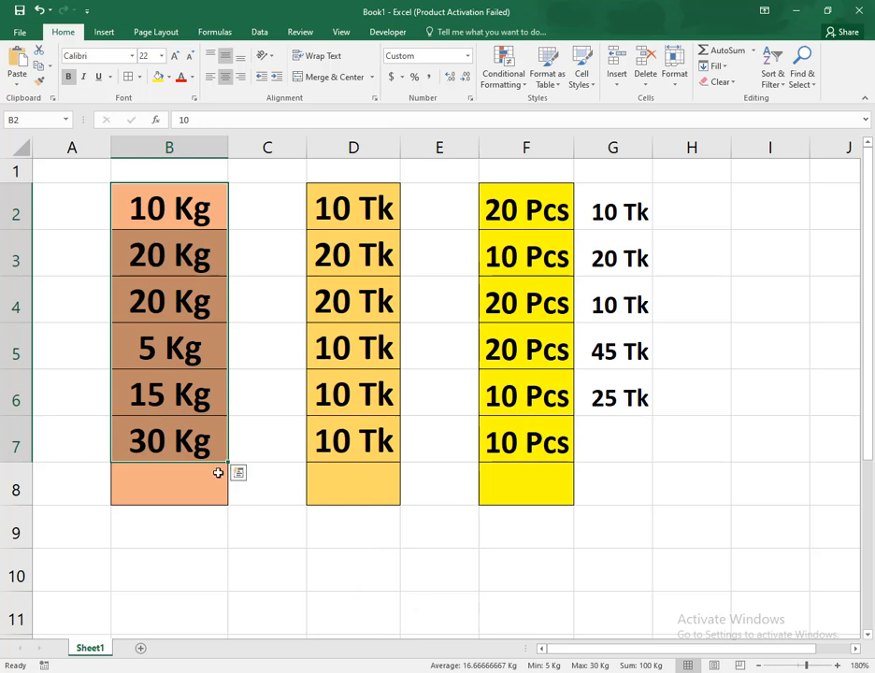
Begin a total formula in cell B8 with the SUBSTITUTE function nested inside SUM
click(242, 511)
click(180, 481)
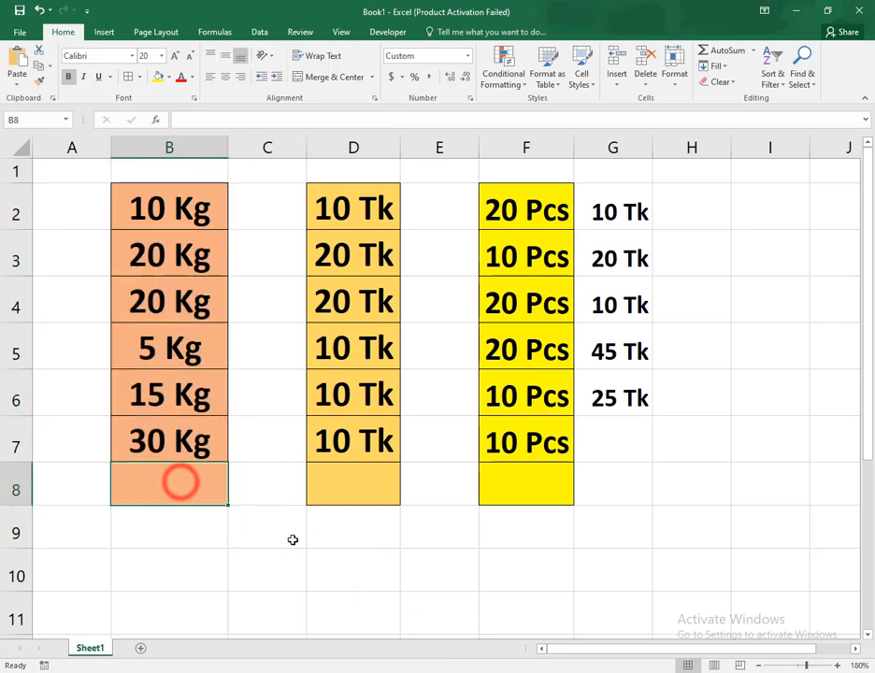
text(=su)
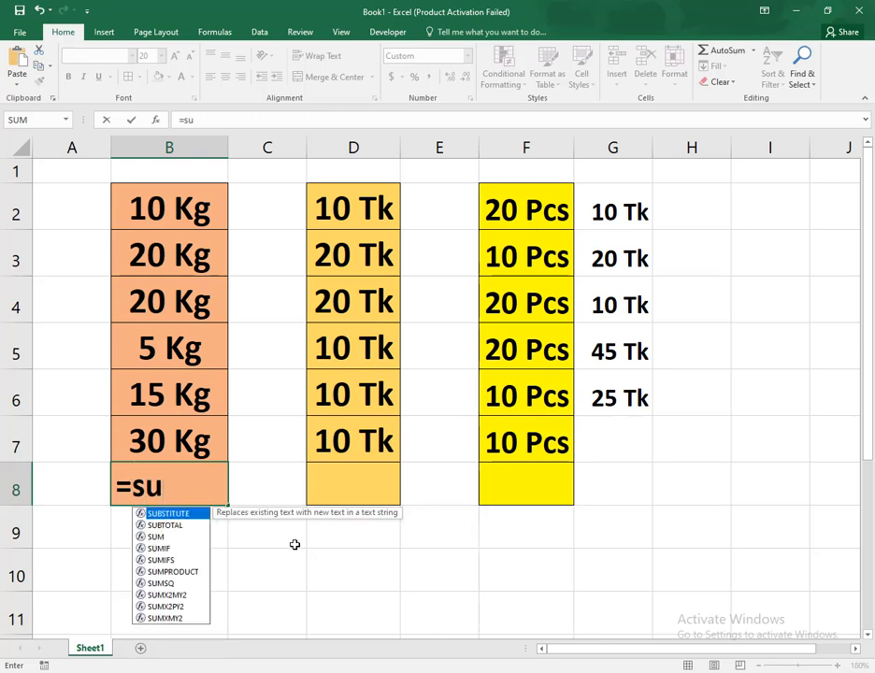
text(m)
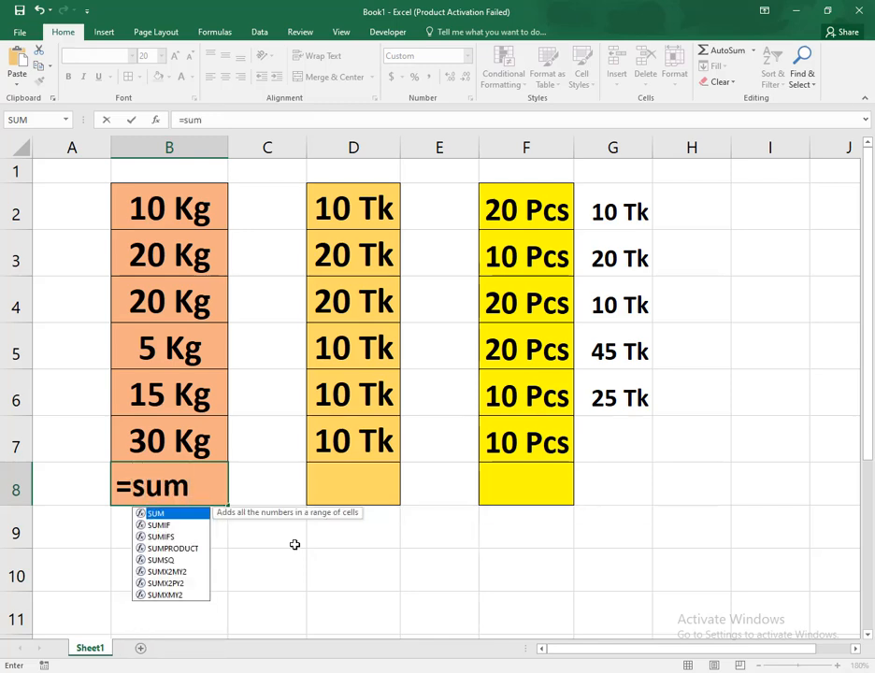
text(()
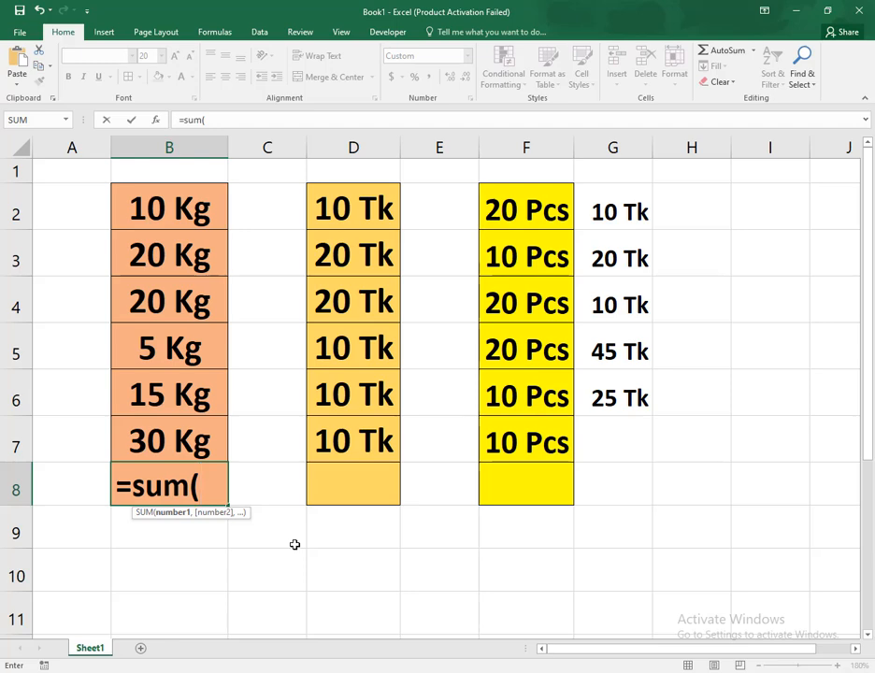
text(su)
key(Tab)
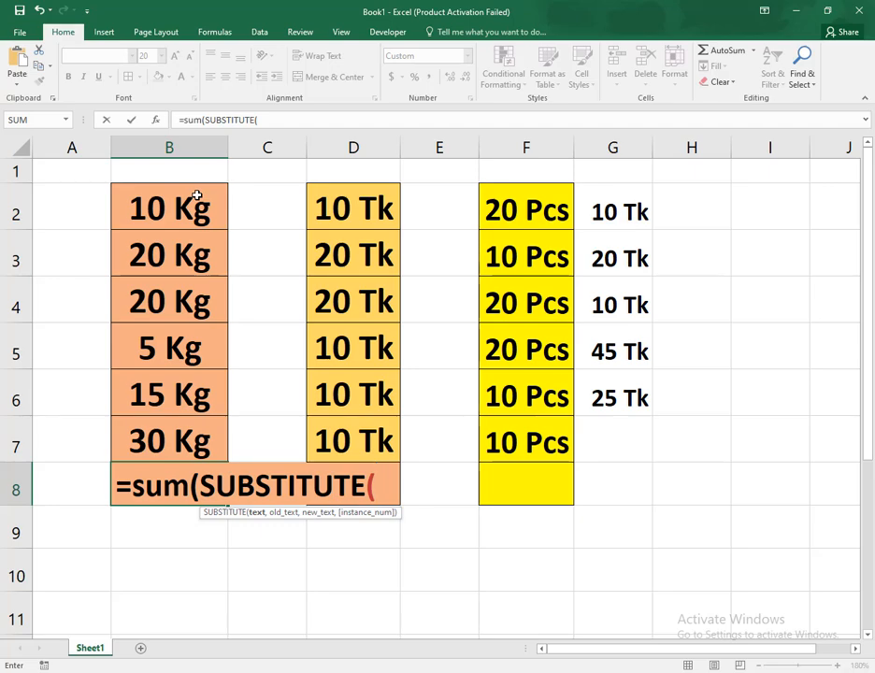
Complete the total in cell B8 as the array formula =SUM(SUBSTITUTE(B2:B7,"Kg","")+0)
drag(196, 196, 192, 437)
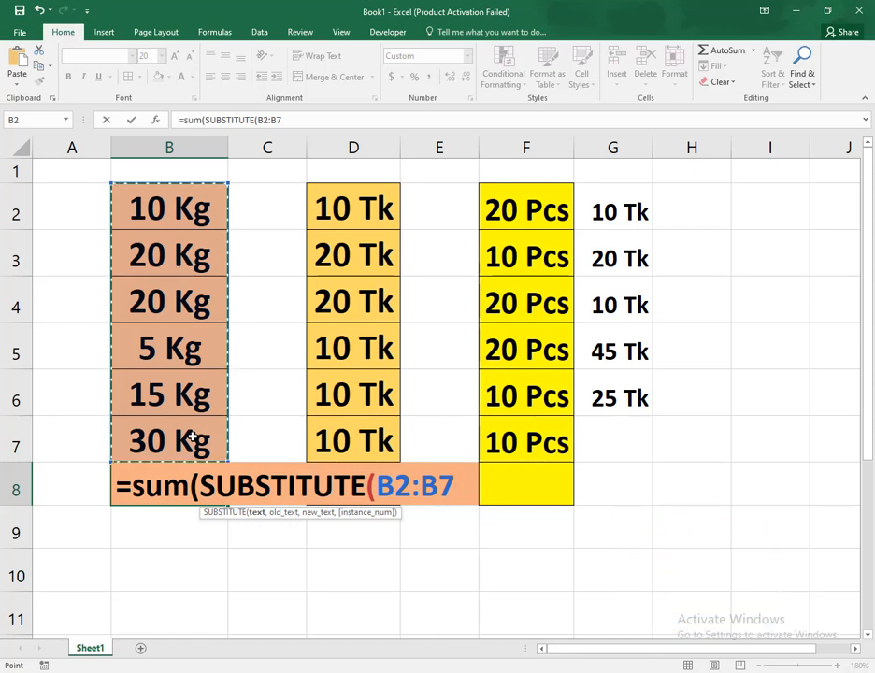
text(,)
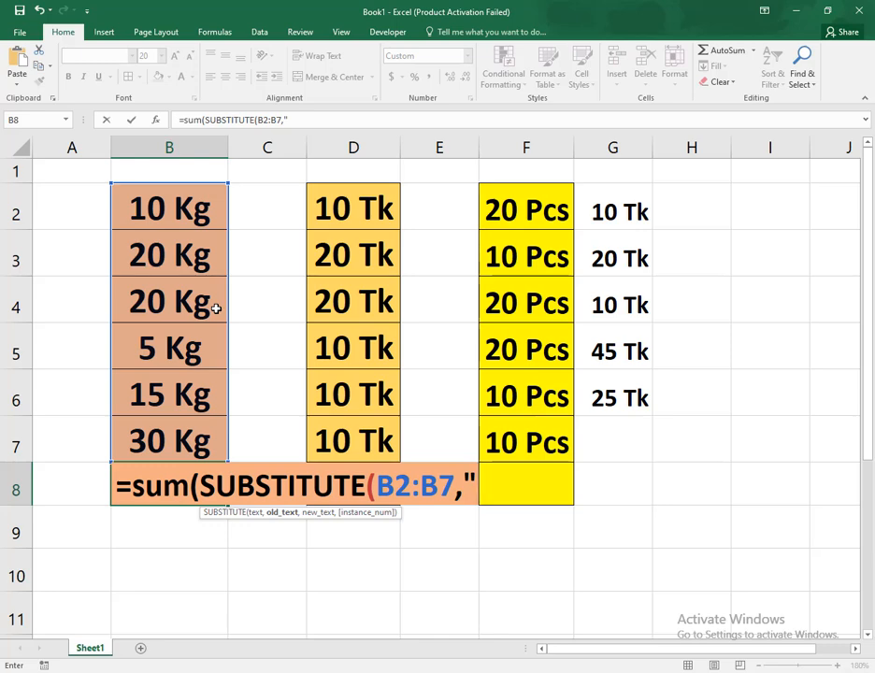
text(K)
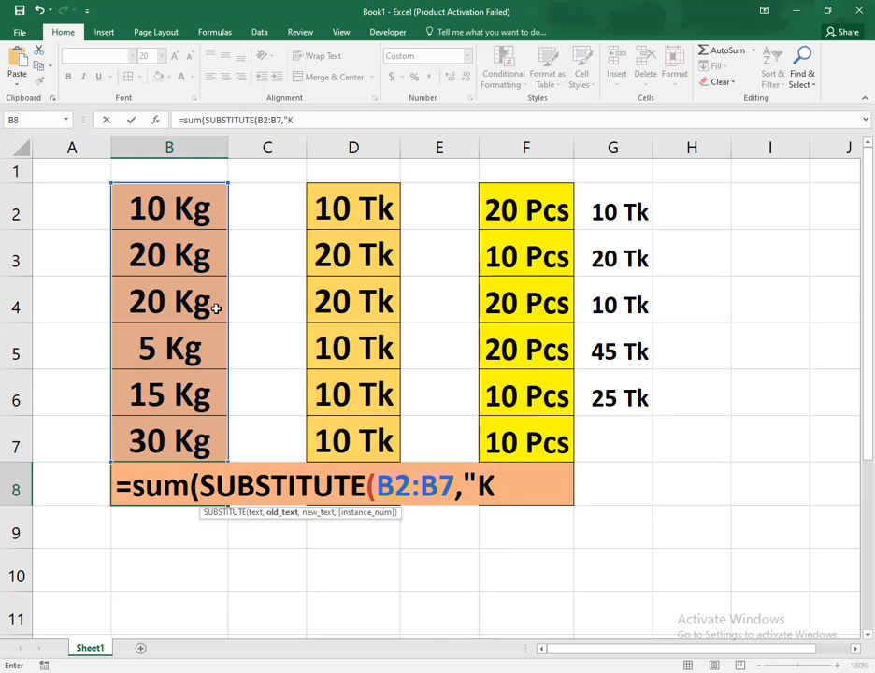
text(g"))
key(BackSpace)
text(,)
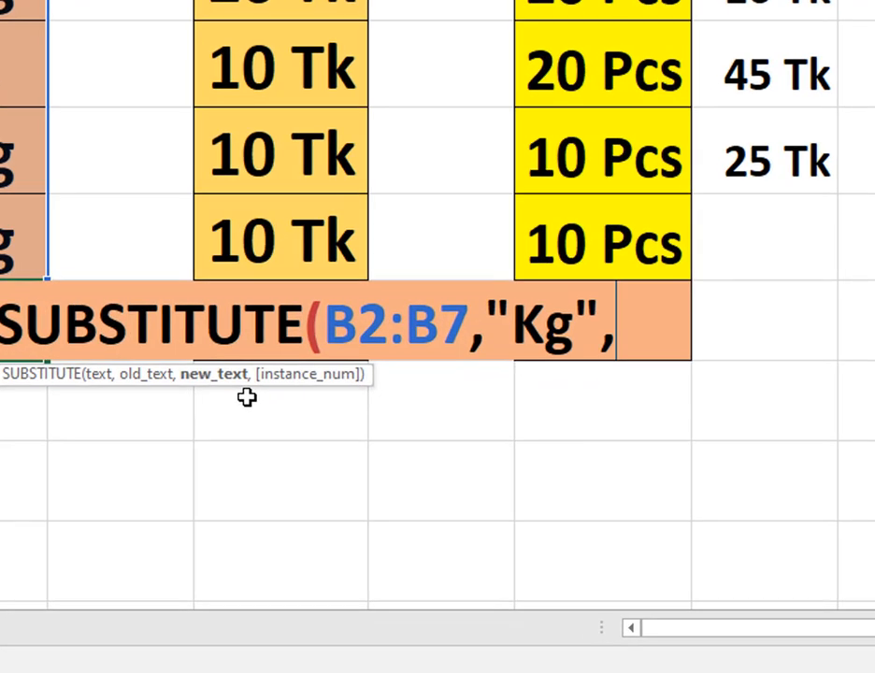
text(")
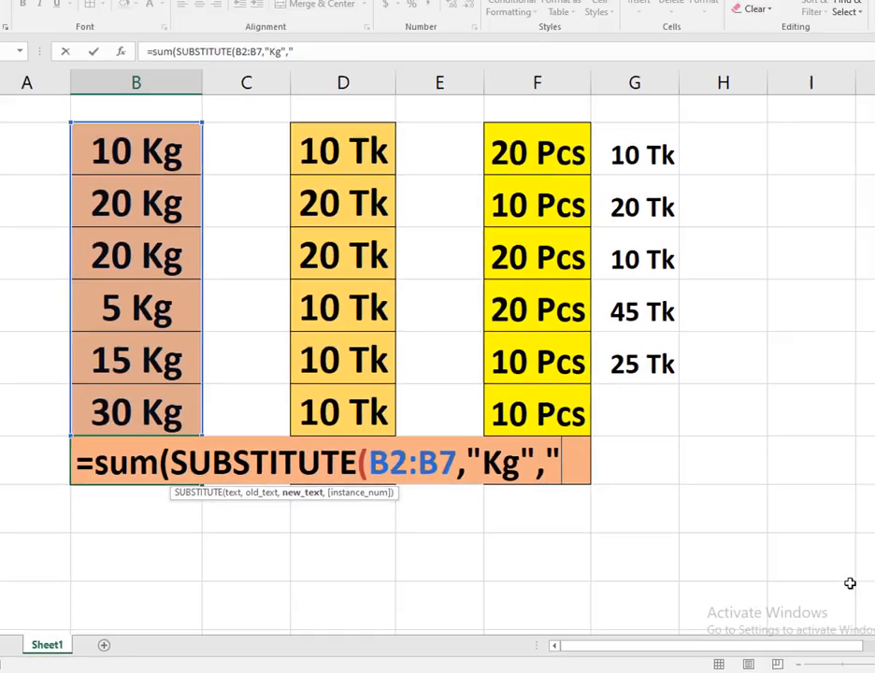
text(")
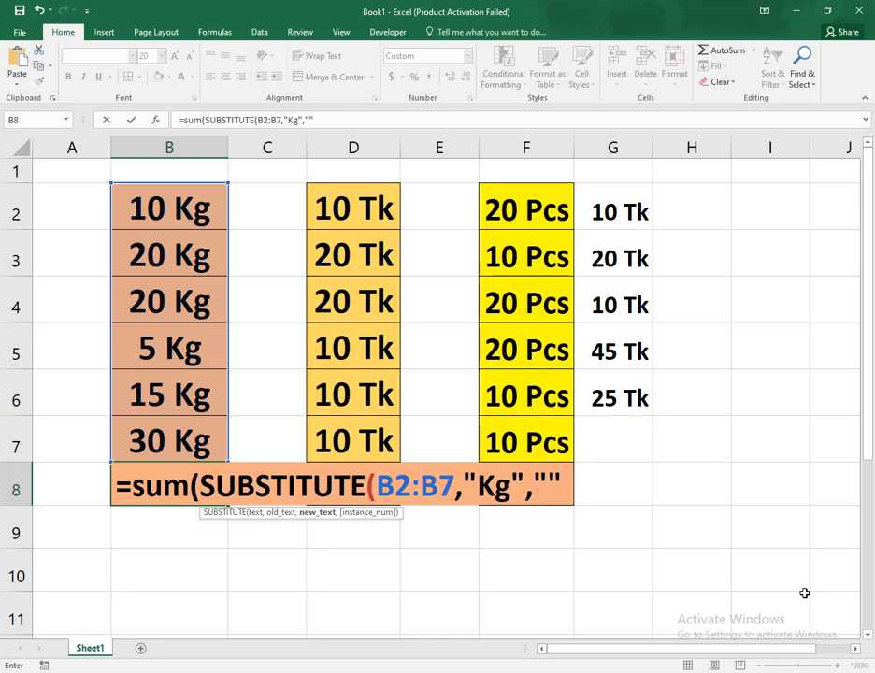
text())
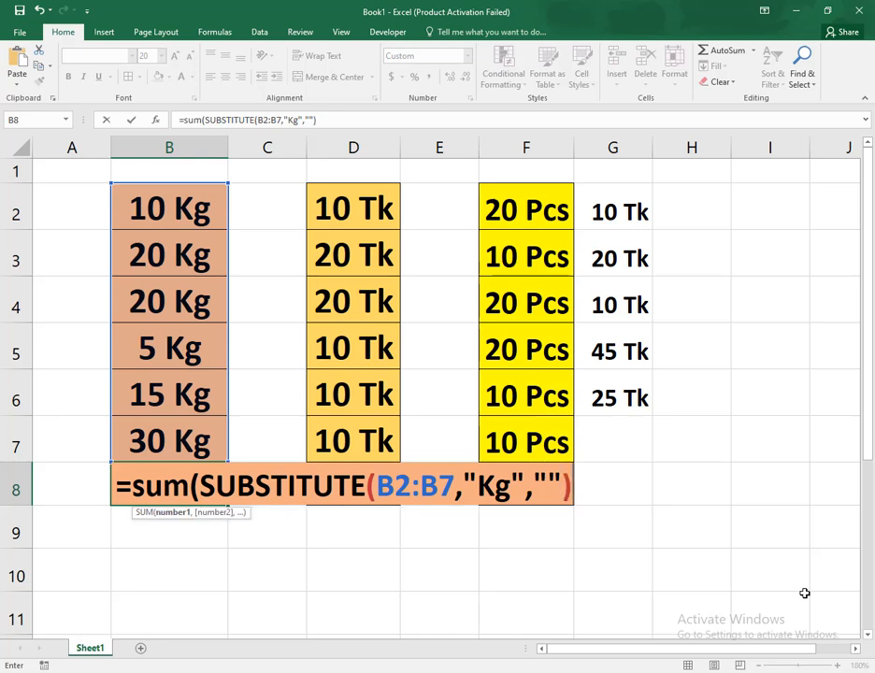
text(+)
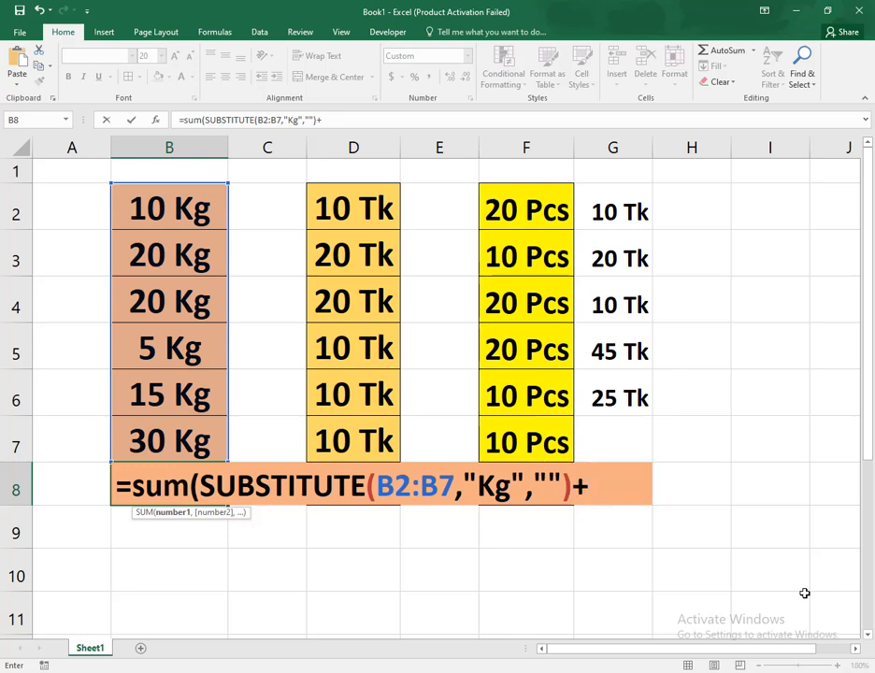
text(0))
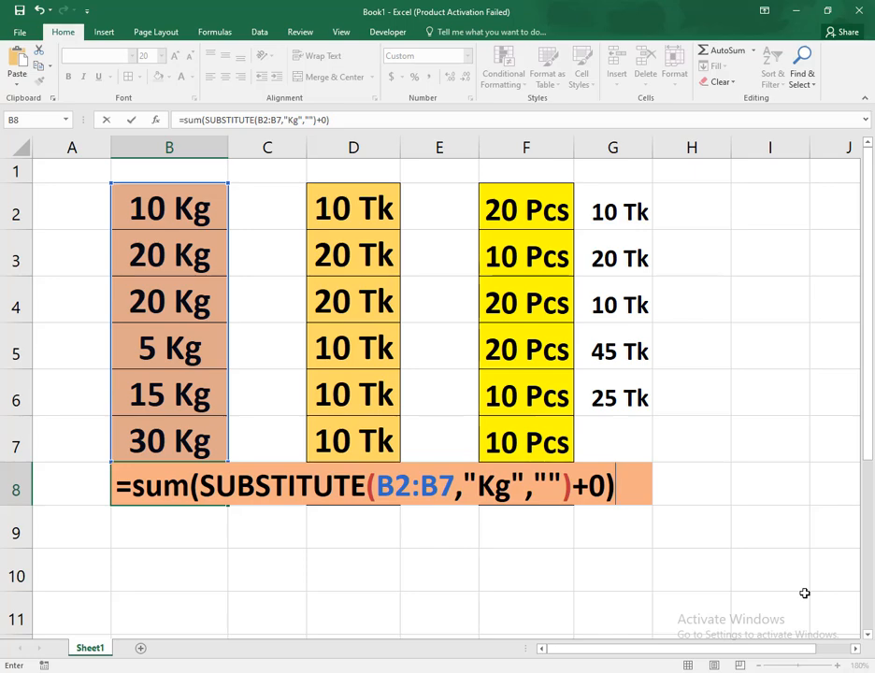
key(ctrl+shift+Return)
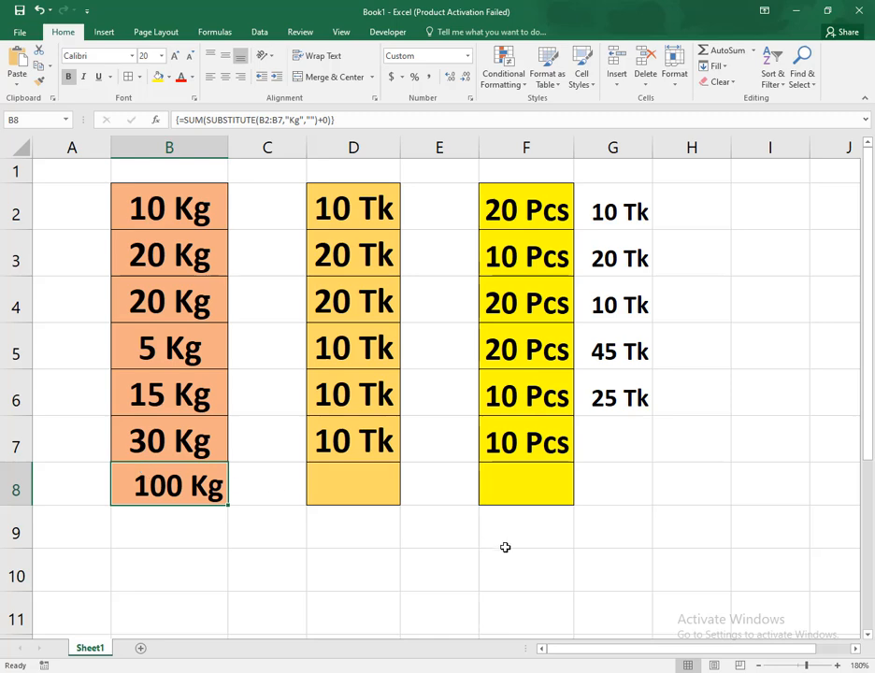
Begin a total formula in cell F8 with the SUBSTITUTE function nested inside SUM
click(526, 486)
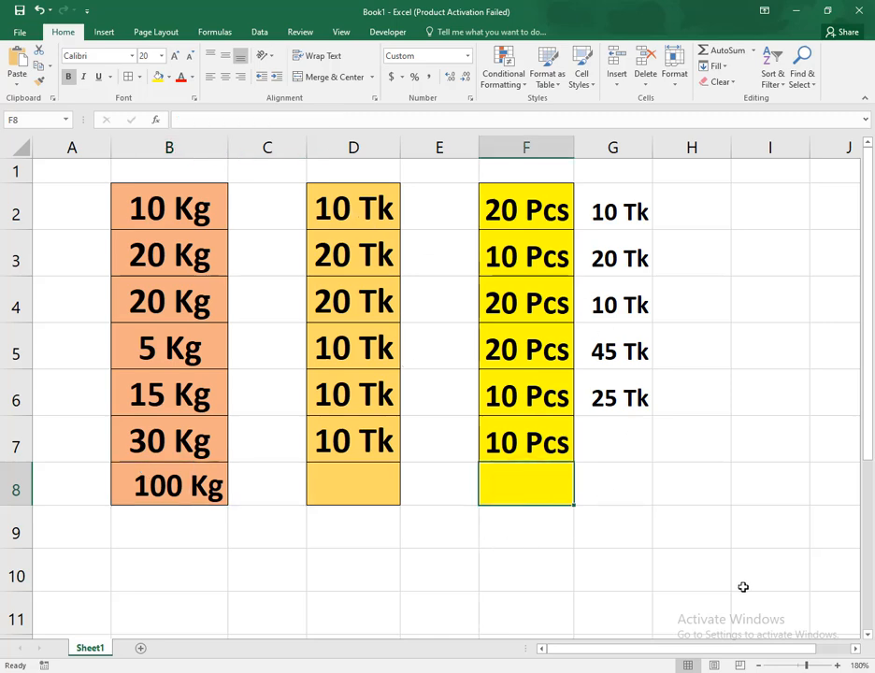
text(=su)
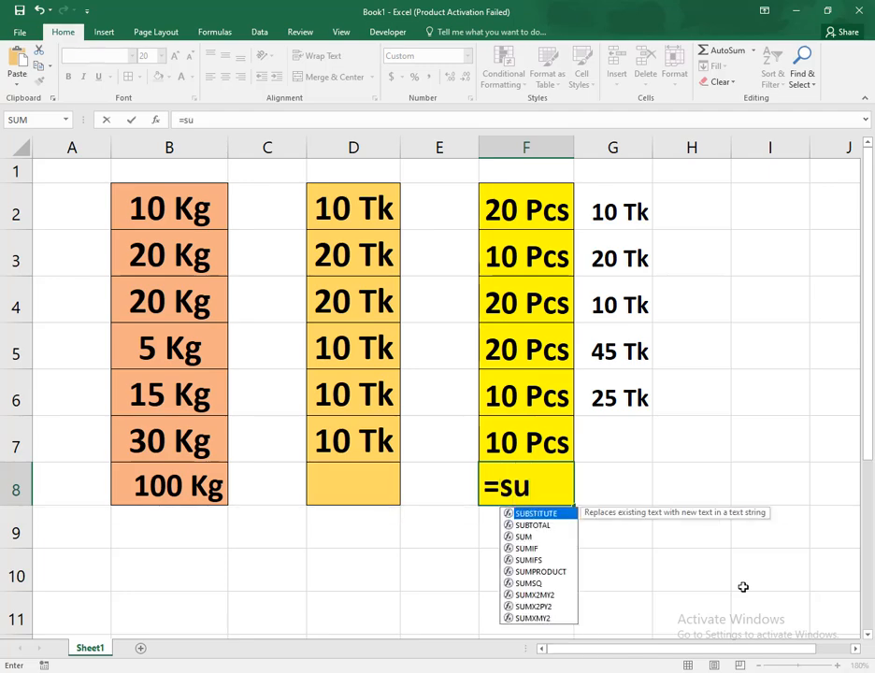
key(Down)
key(Tab)
key(BackSpace)
key(BackSpace)
key(BackSpace)
key(BackSpace)
key(BackSpace)
key(BackSpace)
key(BackSpace)
key(BackSpace)
key(BackSpace)
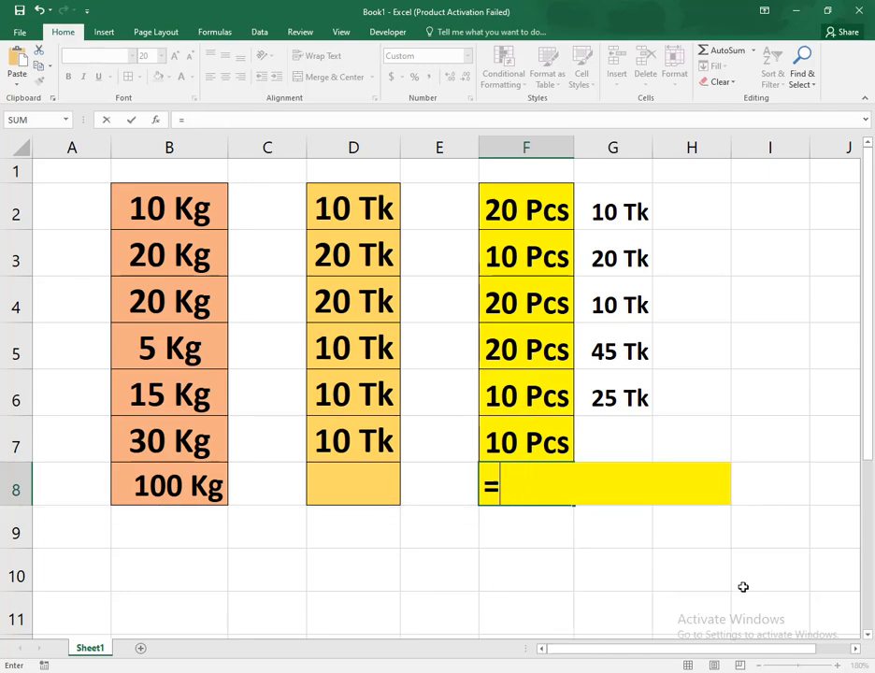
text(sum()
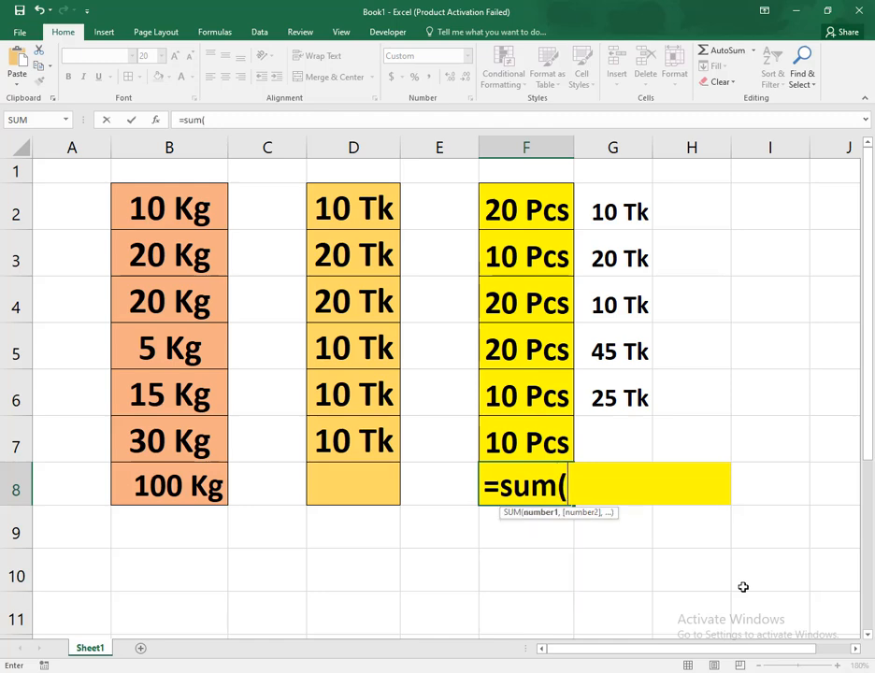
text(su)
key(Tab)
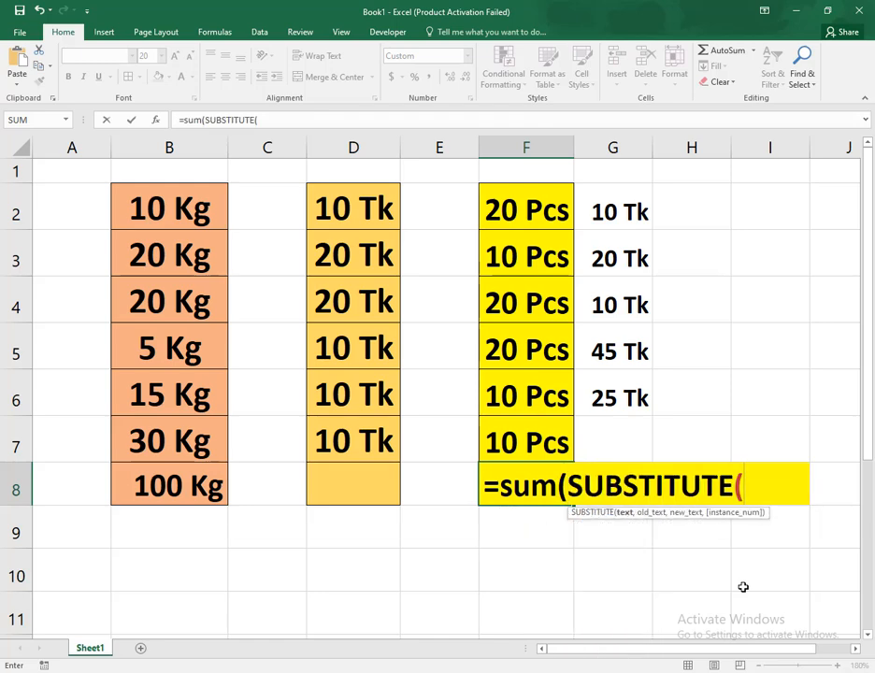
Complete the total in cell F8 as the array formula =SUM(SUBSTITUTE(F2:F7,"Pcs","")+0)
drag(535, 209, 546, 436)
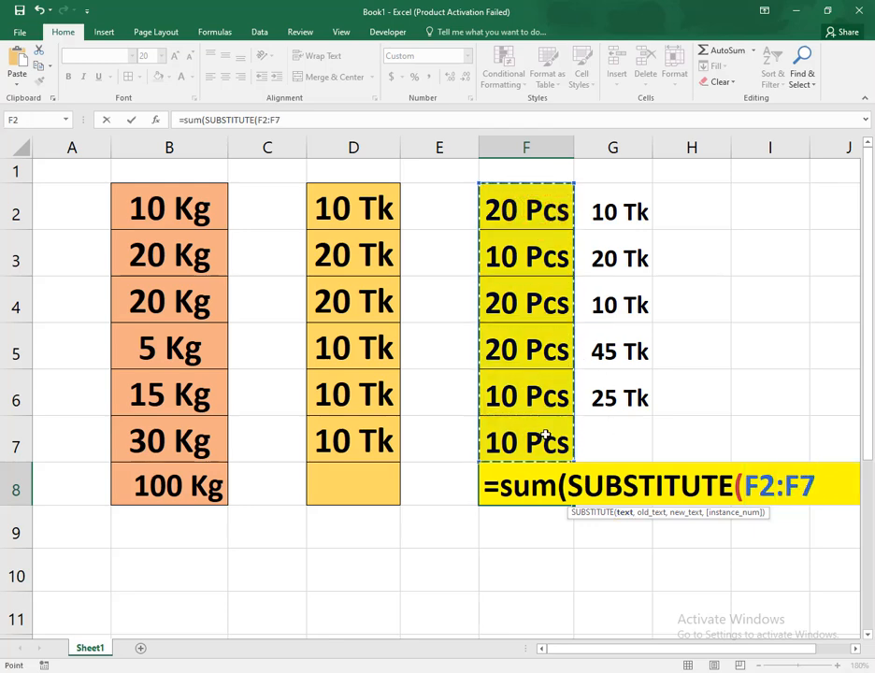
text(,")
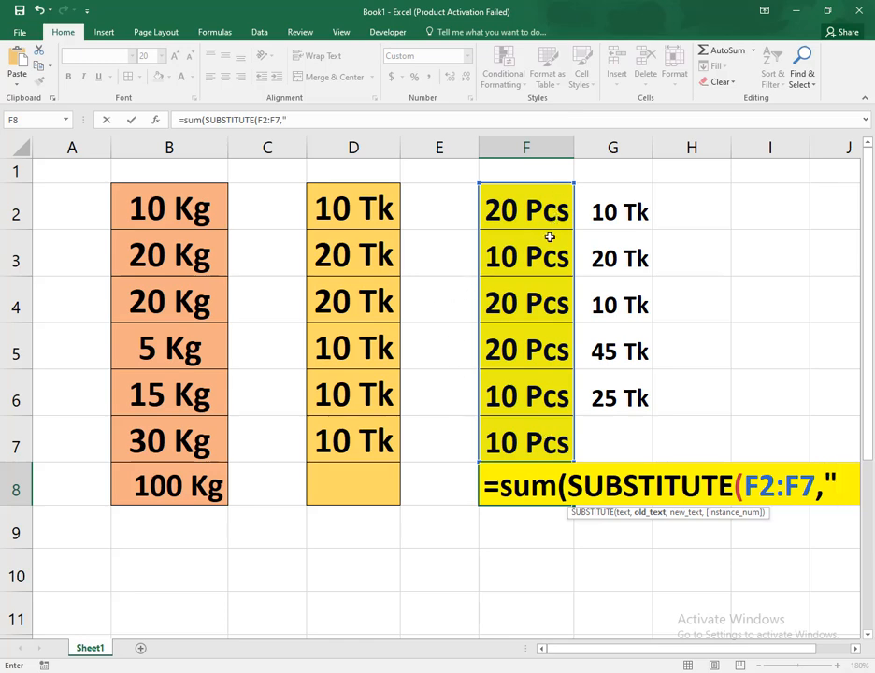
text(Pcs)
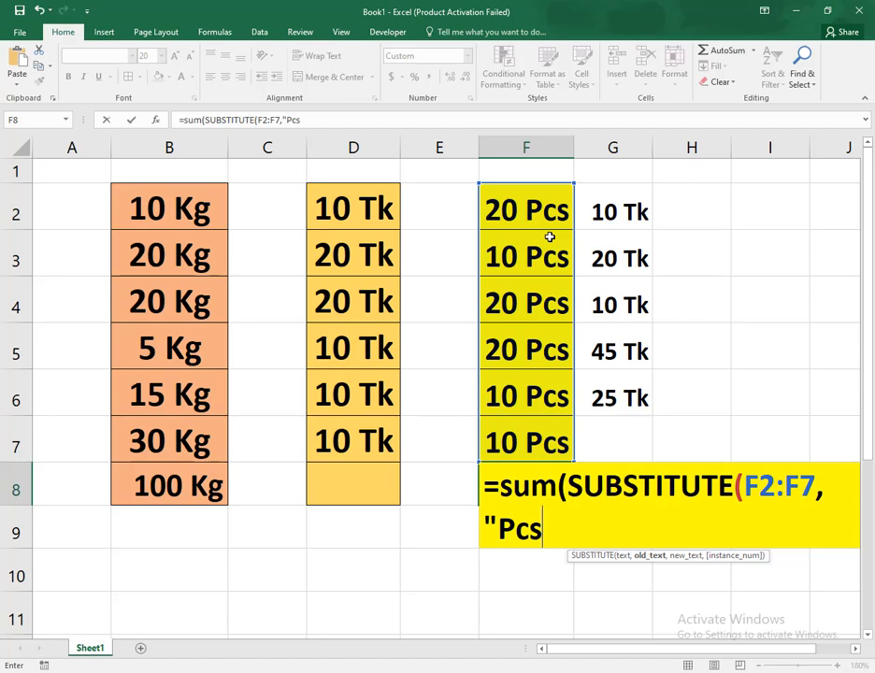
text(",)
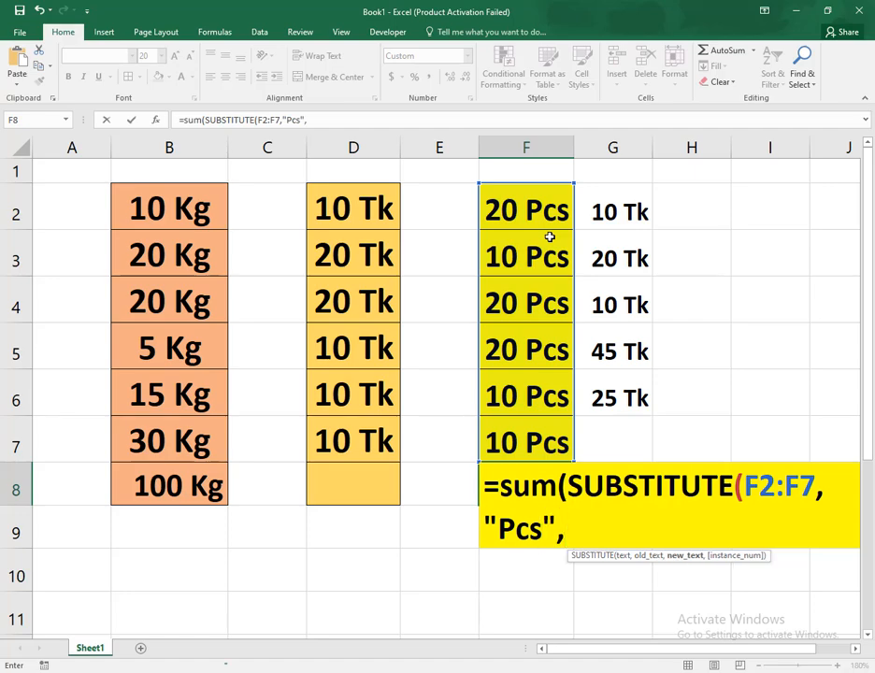
text(""))
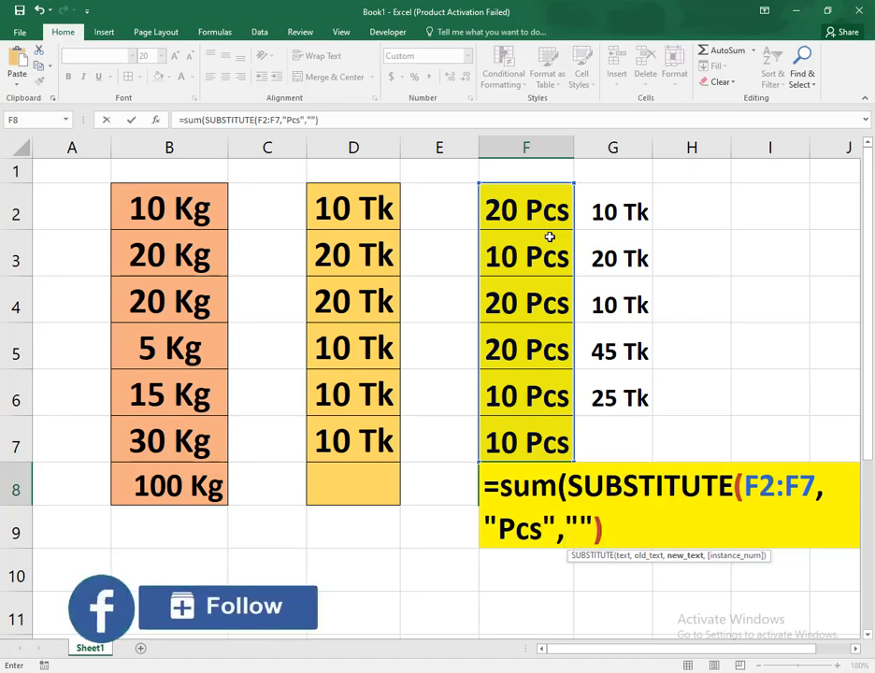
text(+0)
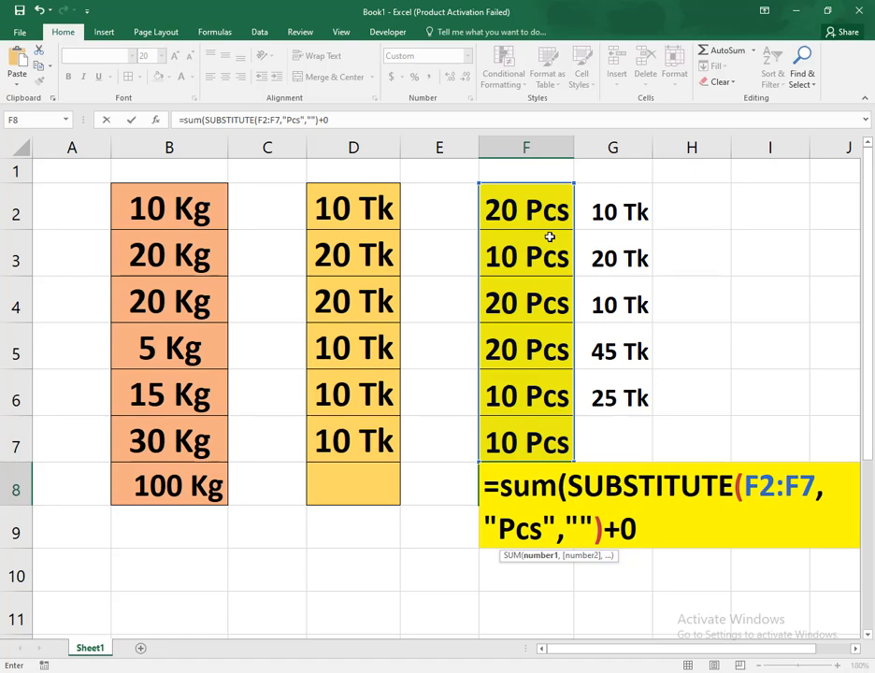
text())
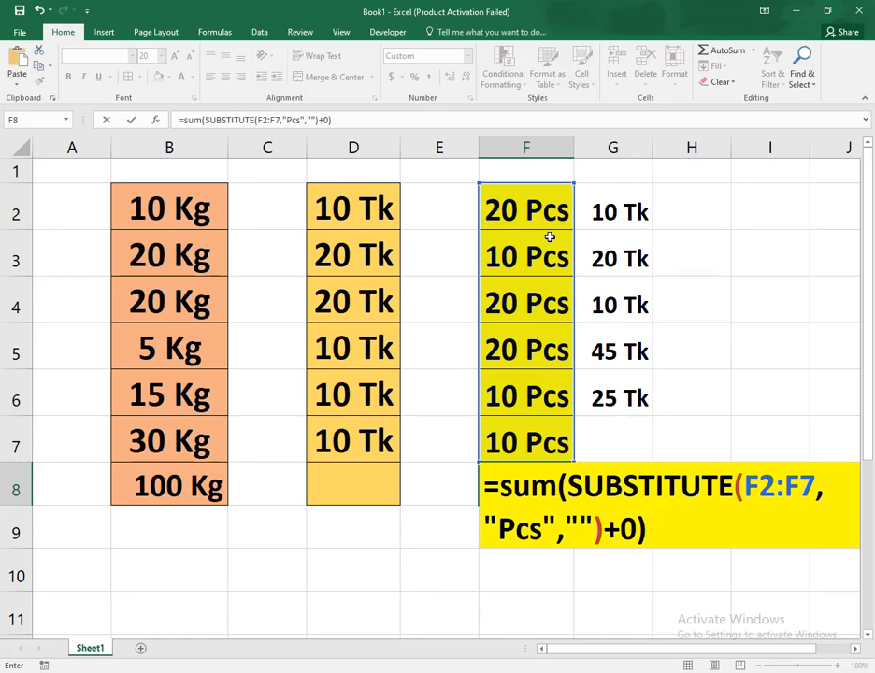
key(ctrl+shift+Return)
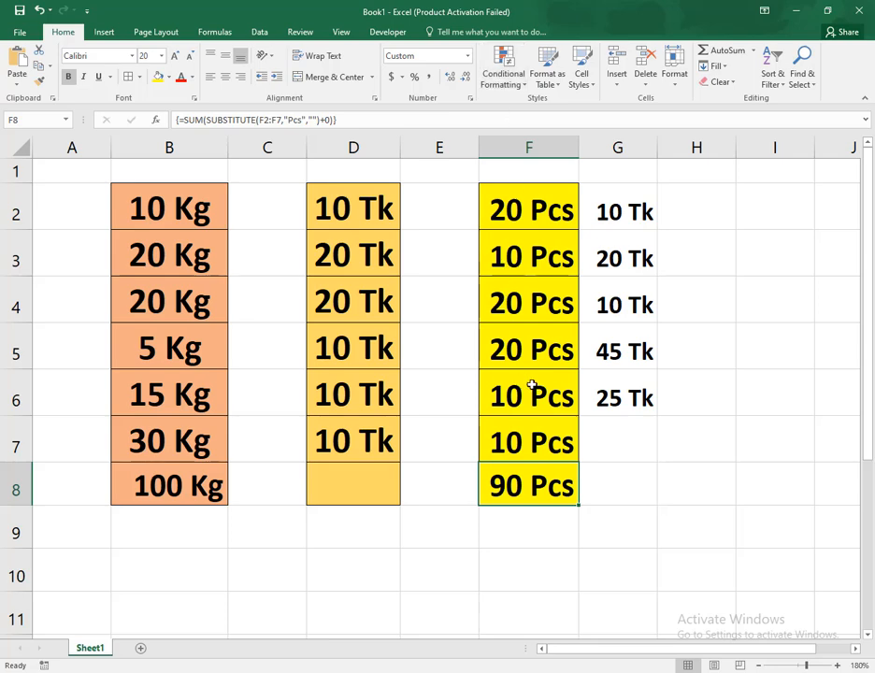
Change the quantity in cell F5 to 30 and widen column F to fit the three-digit total
click(504, 354)
text(30)
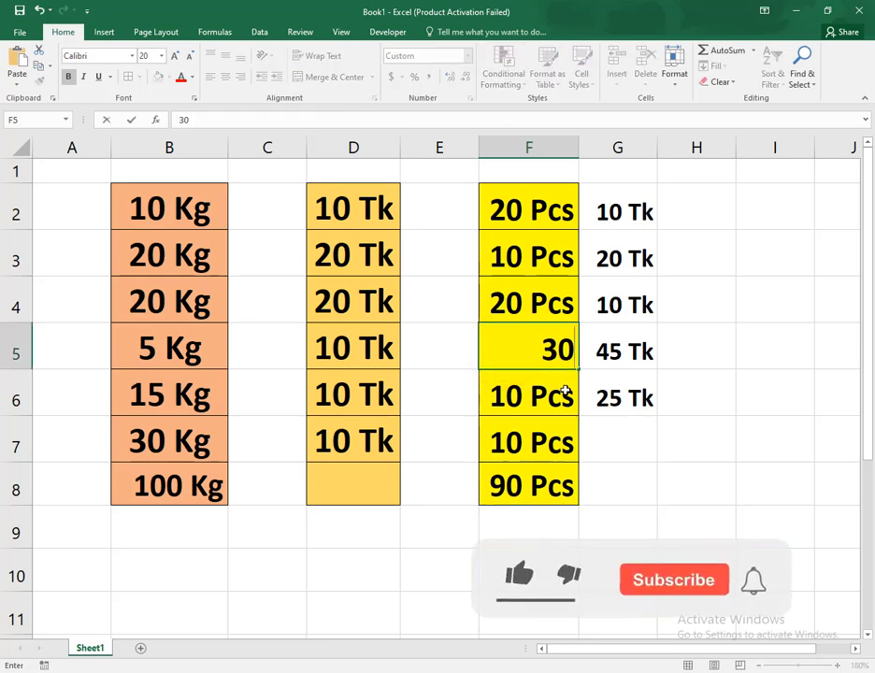
key(Return)
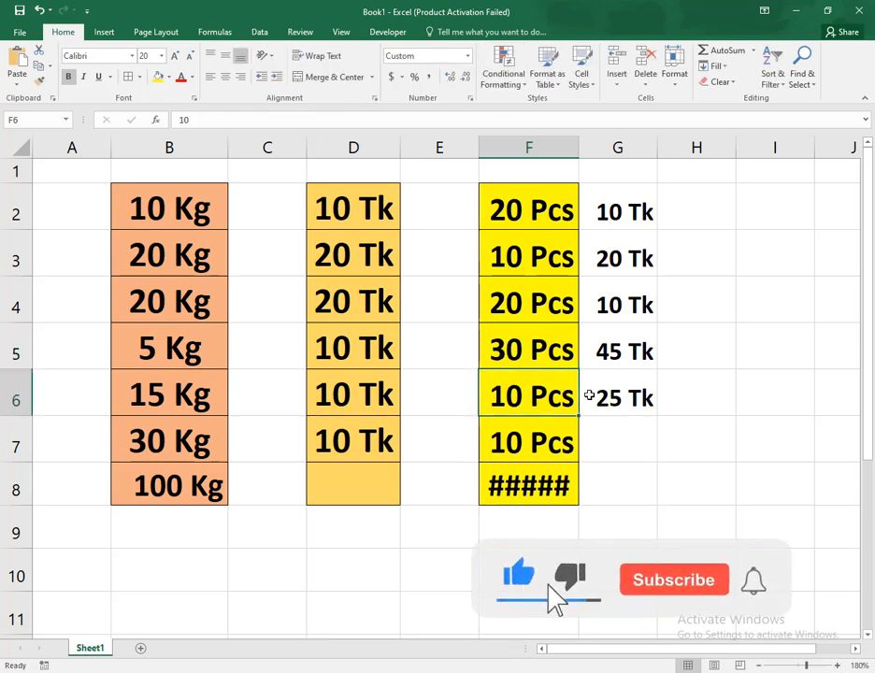
drag(578, 149, 615, 149)
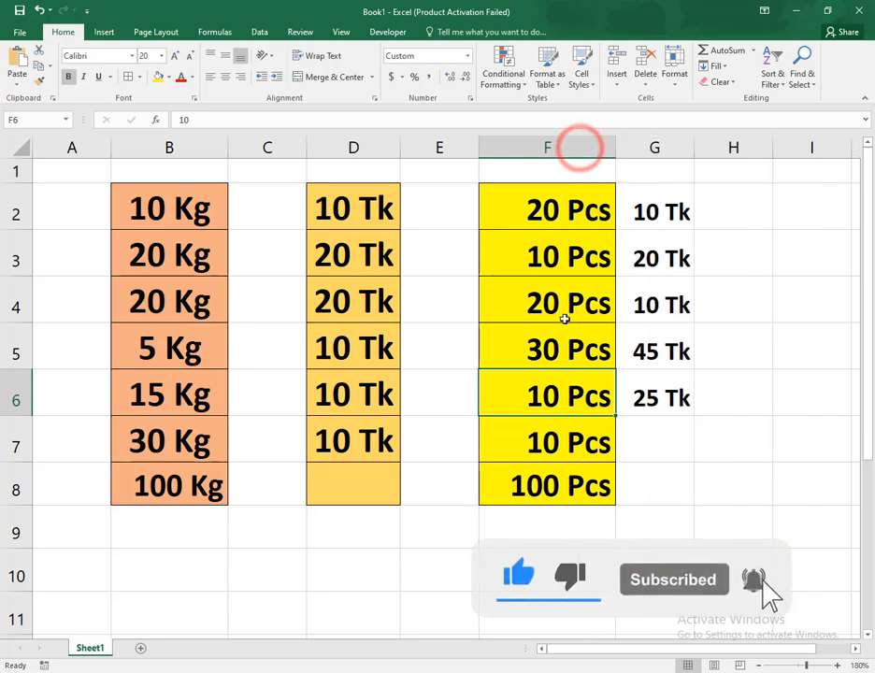
Change the quantity in cell F4 to 30 and the one in F5 to 5
click(552, 316)
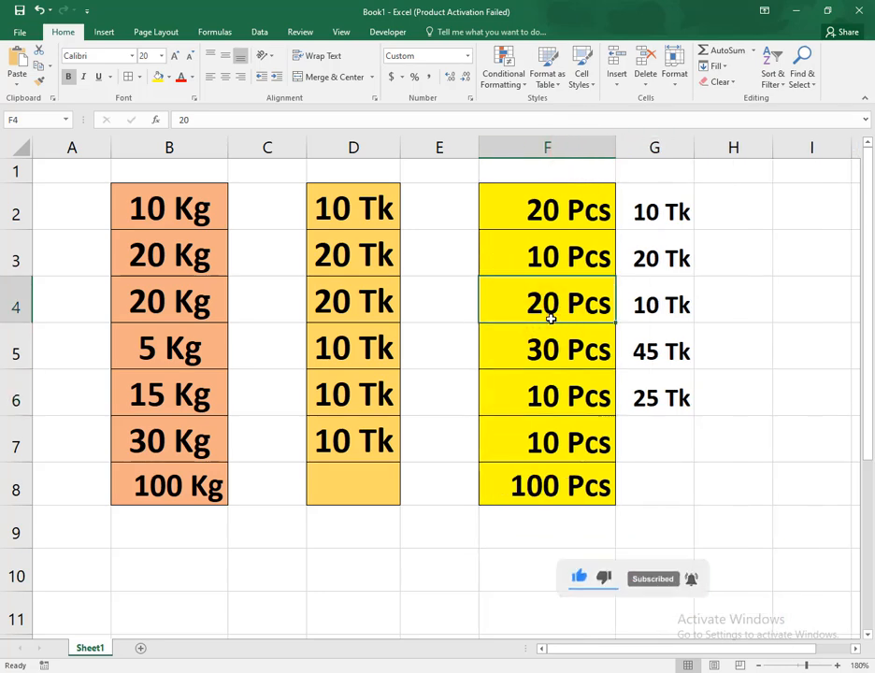
text(30)
key(Return)
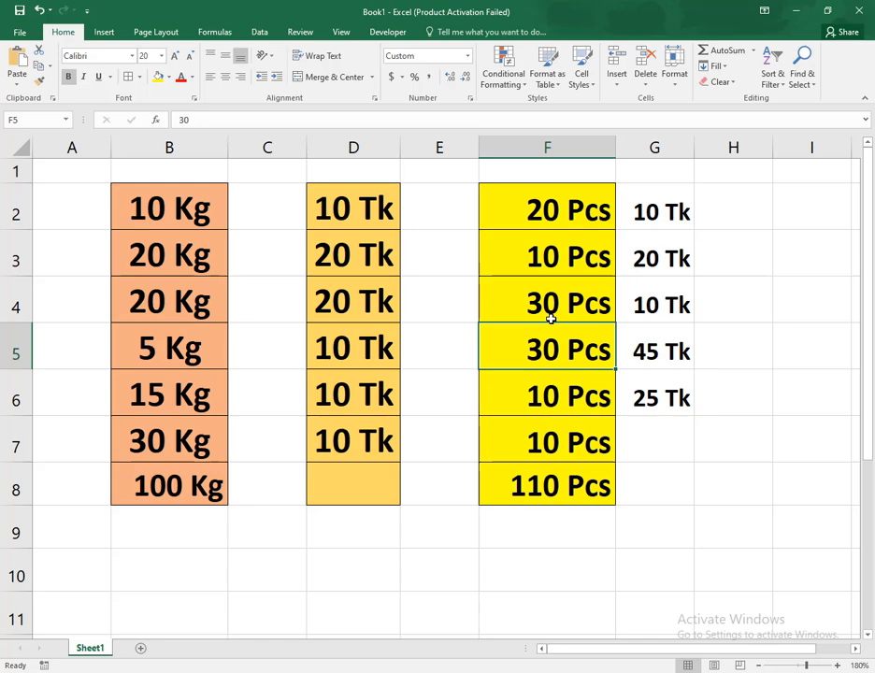
text(5)
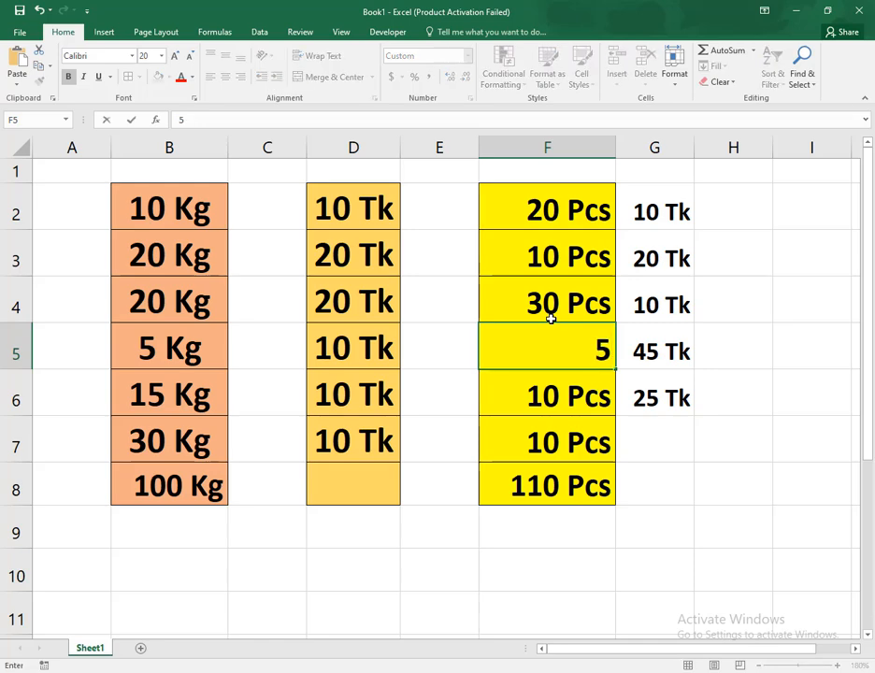
key(Return)
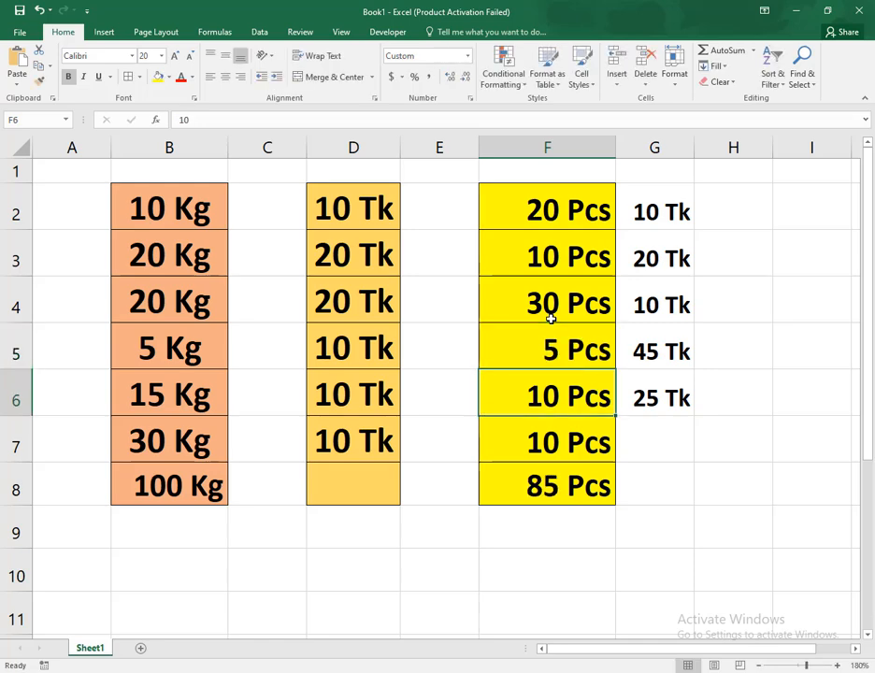